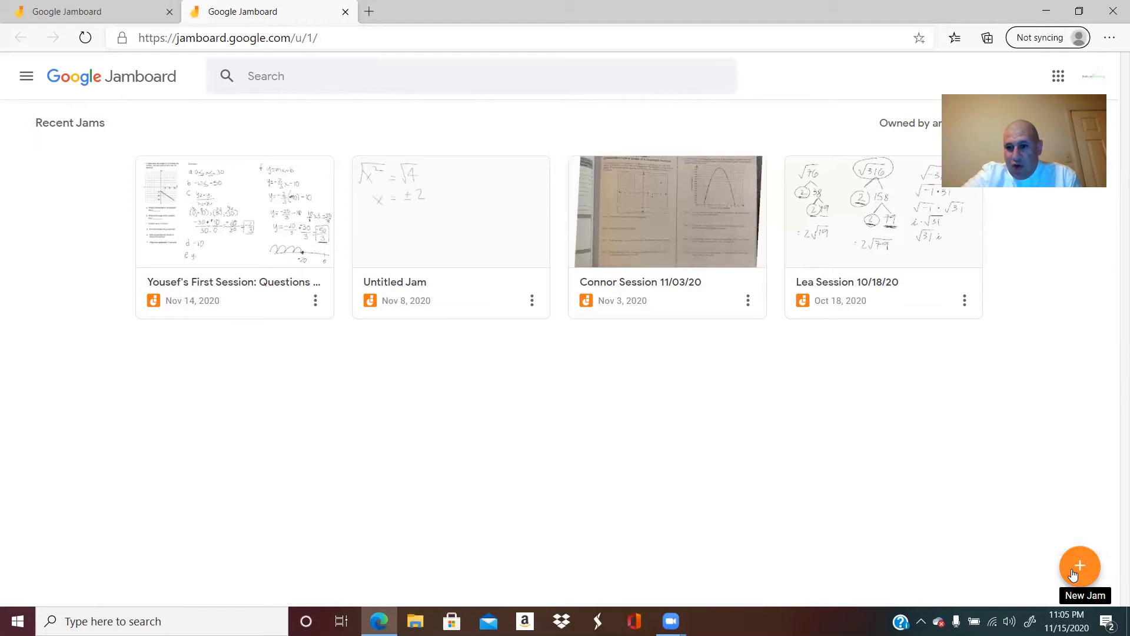
# Step: Create a new jam and rename it with the trainee's first name followed by "Training"
pyautogui.click(1073, 574)
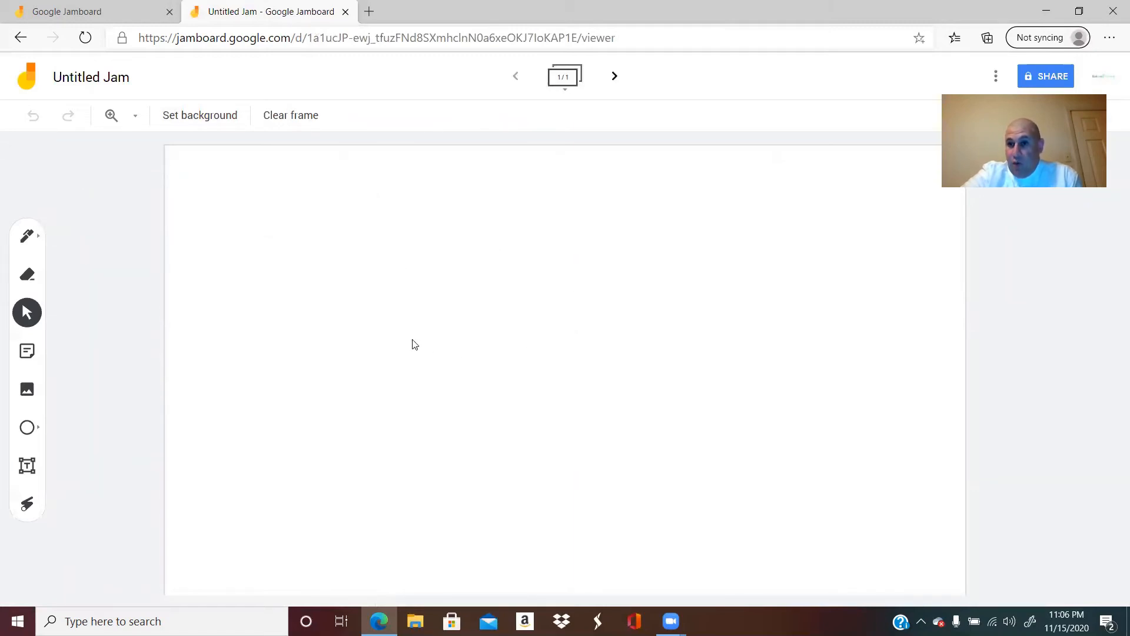
pyautogui.click(88, 80)
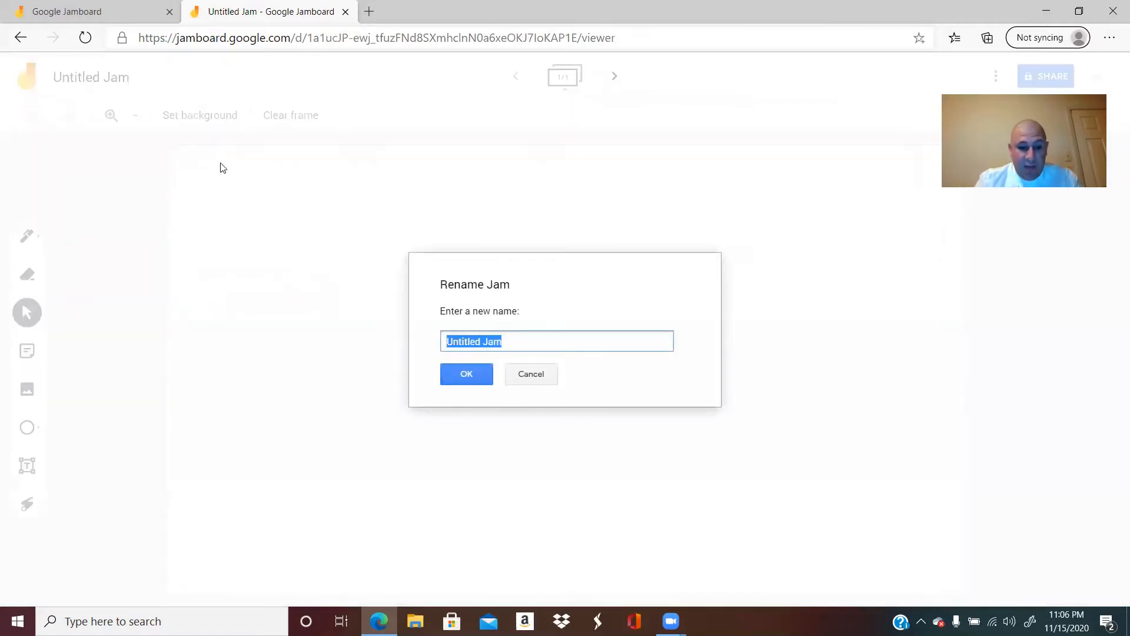
pyautogui.write('Sammy')
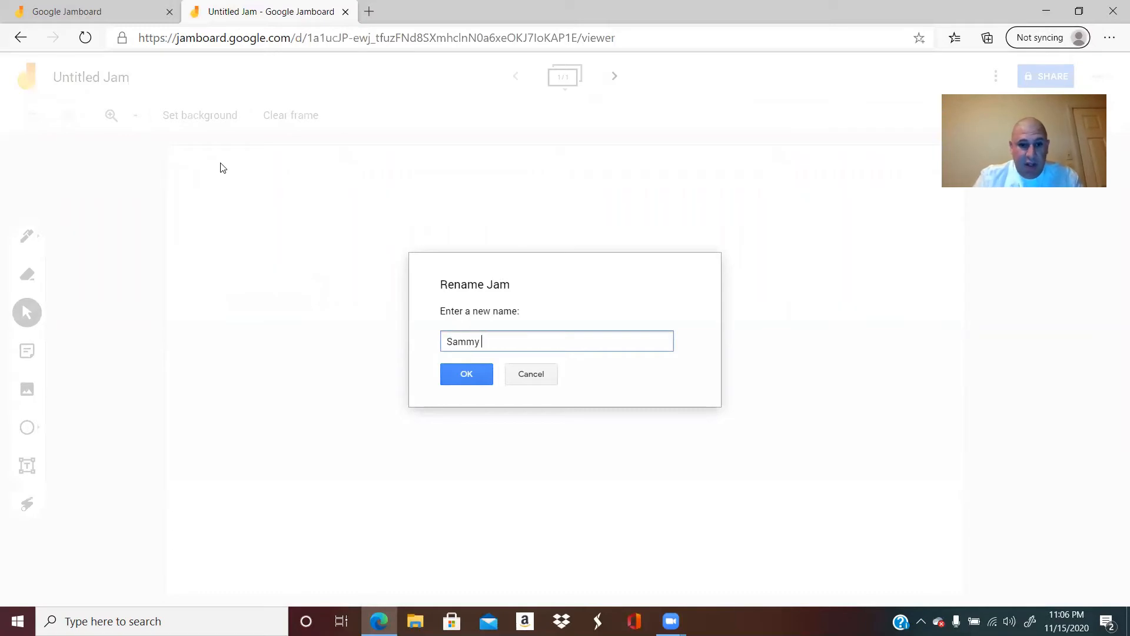
pyautogui.write(' Training')
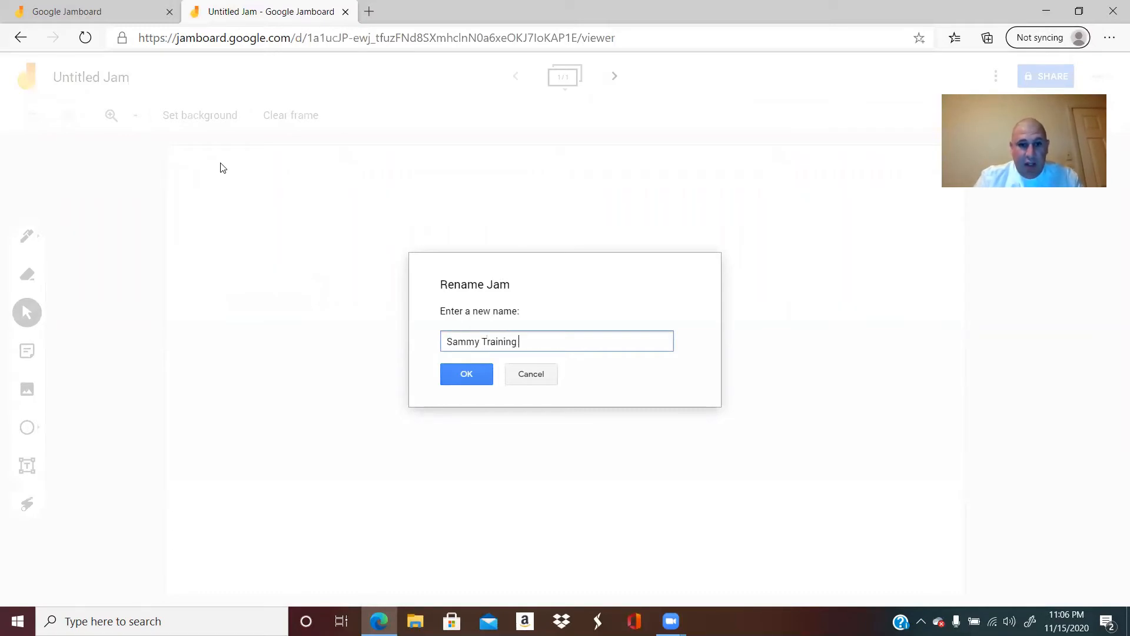
pyautogui.click(471, 375)
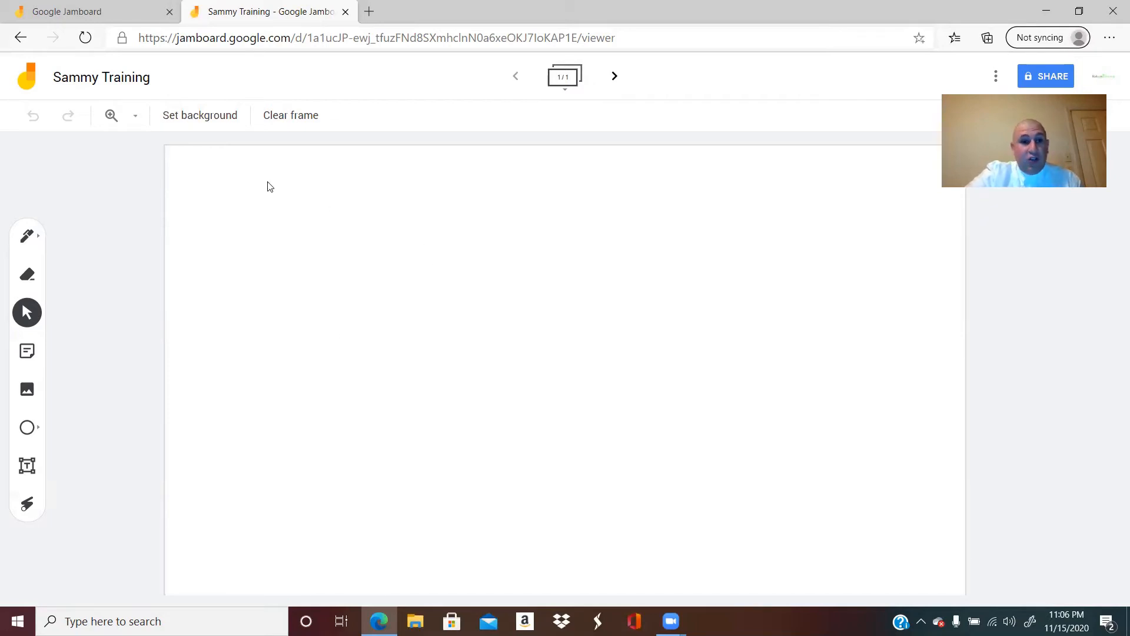
# Step: Try the dotted, lined and white graph-paper backgrounds on the frame
pyautogui.click(206, 121)
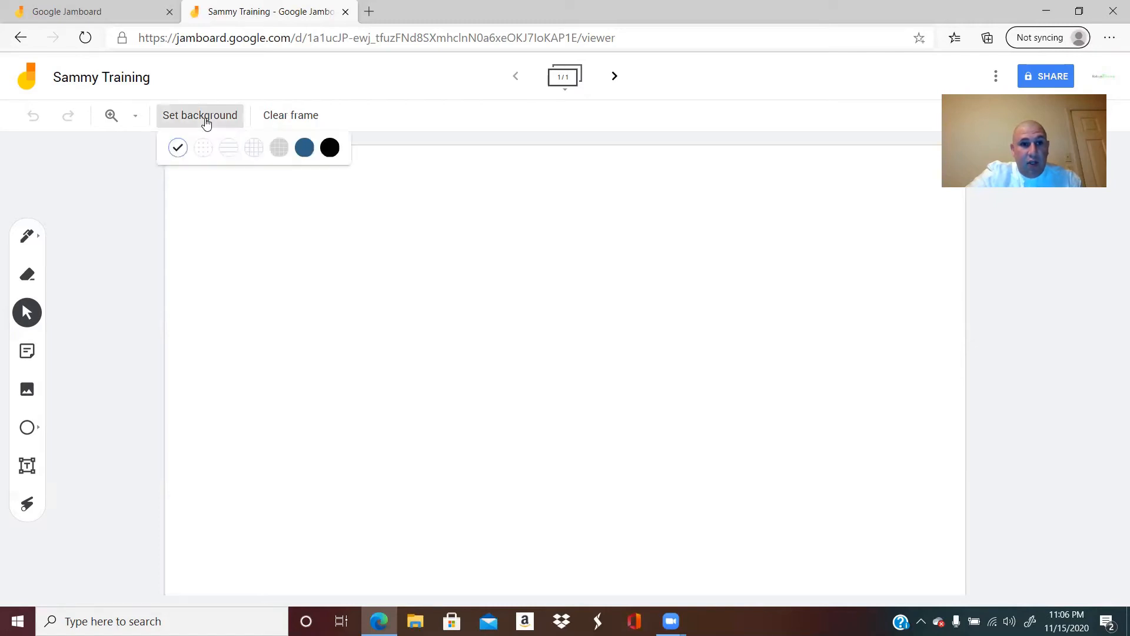
pyautogui.click(203, 149)
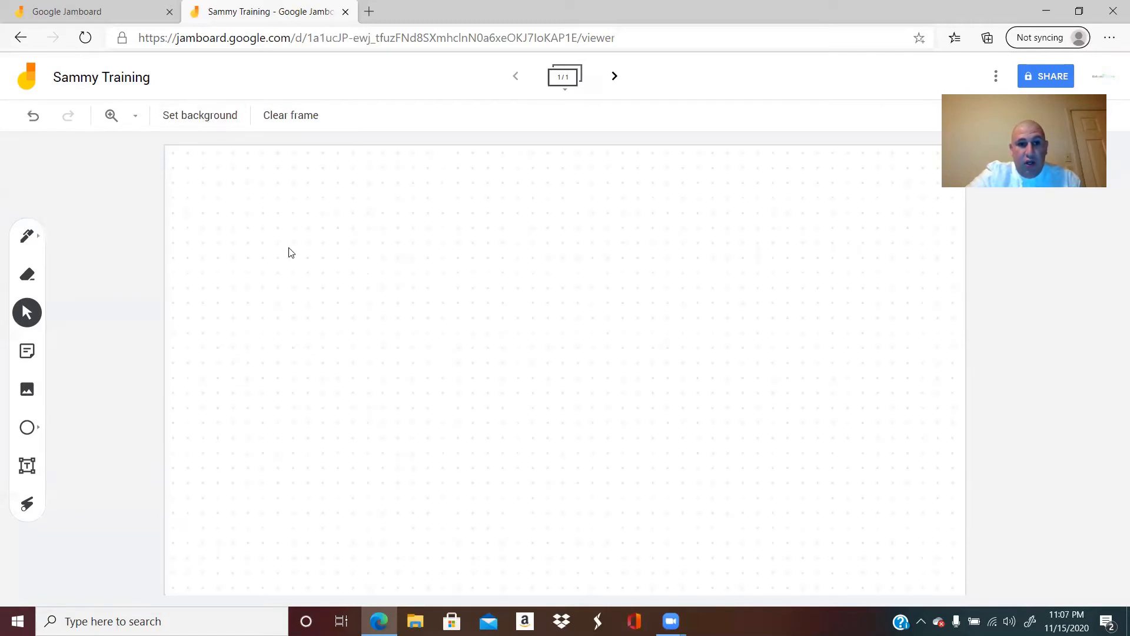
pyautogui.click(222, 116)
pyautogui.click(229, 148)
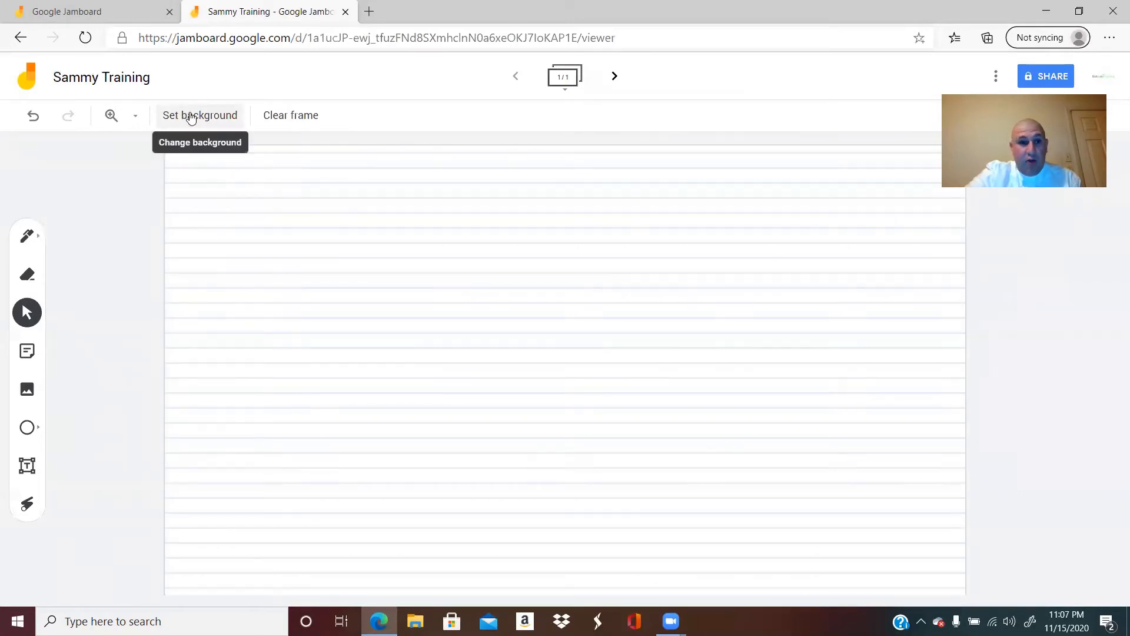
pyautogui.click(197, 116)
pyautogui.click(255, 148)
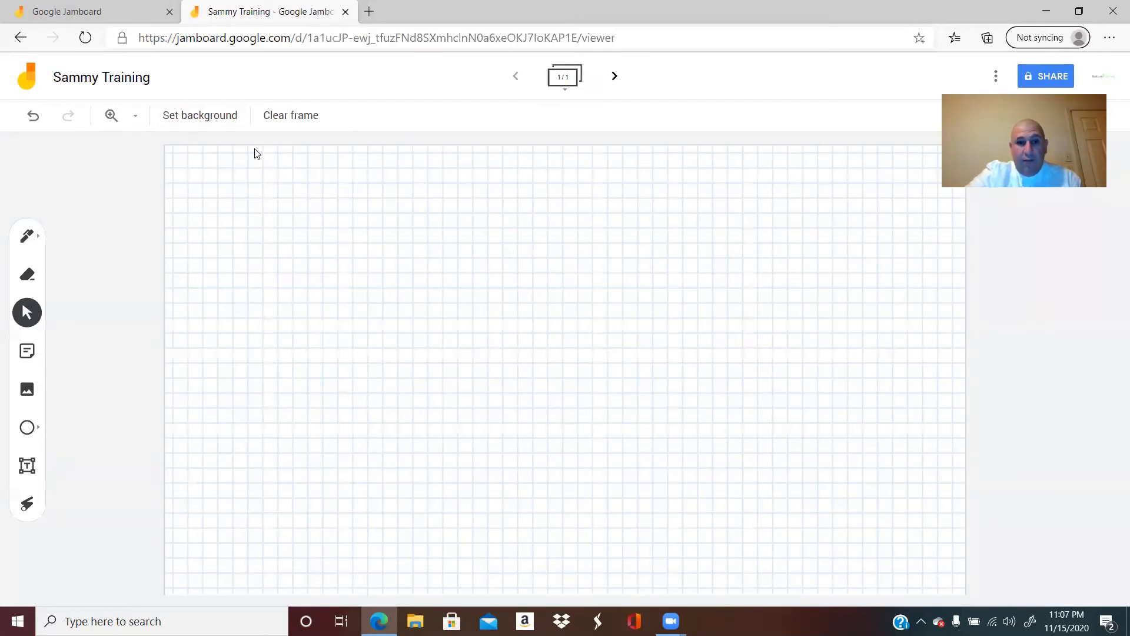
# Step: Try the grey graph and solid blue backgrounds on the frame
pyautogui.click(211, 116)
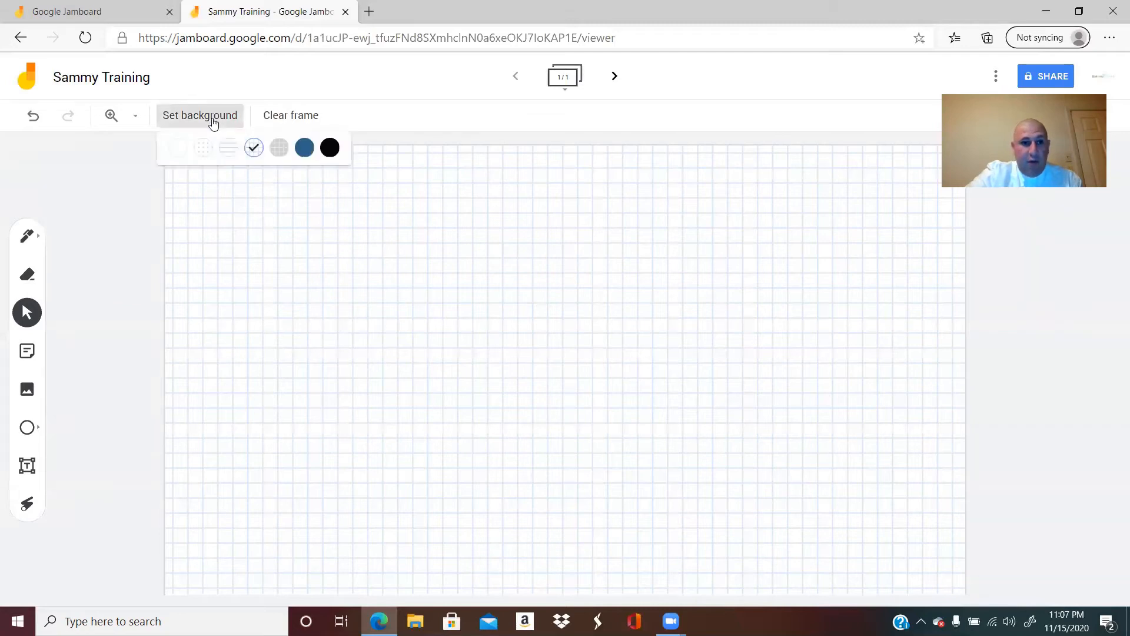
pyautogui.click(278, 146)
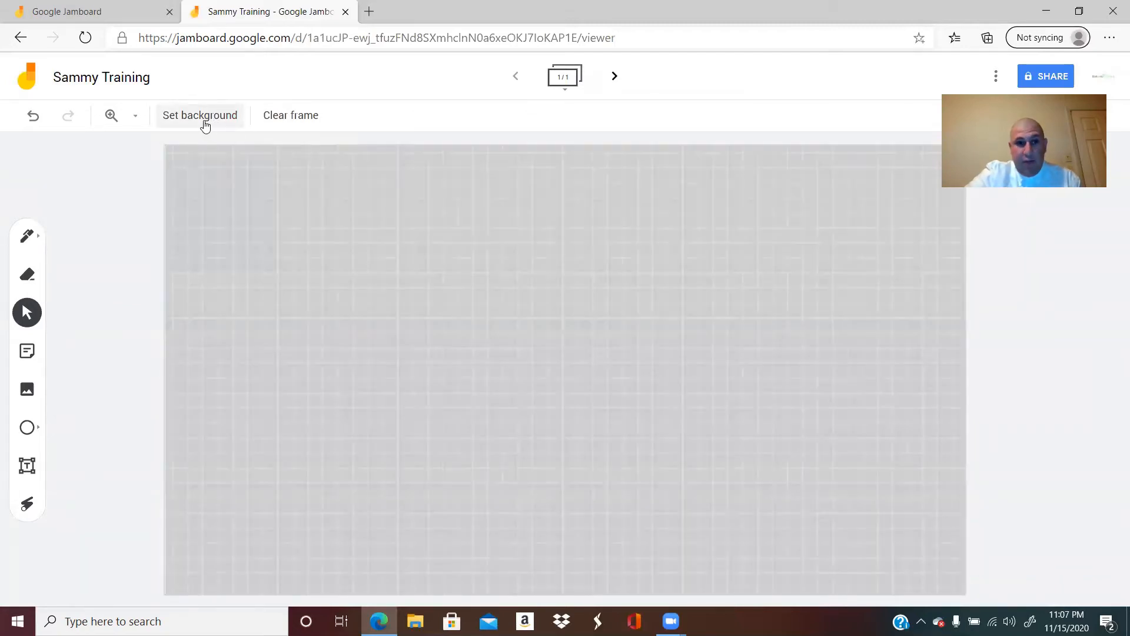
pyautogui.click(203, 116)
pyautogui.click(305, 147)
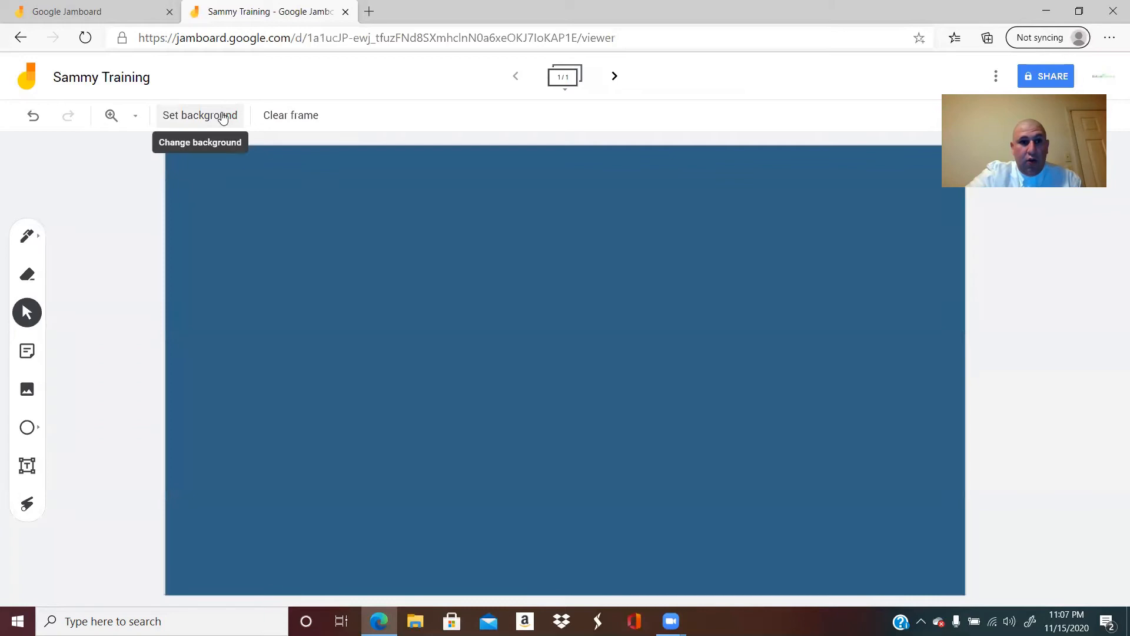
# Step: Change the frame background to black and restore it to plain white
pyautogui.rightClick(223, 114)
pyautogui.click(216, 120)
pyautogui.click(212, 116)
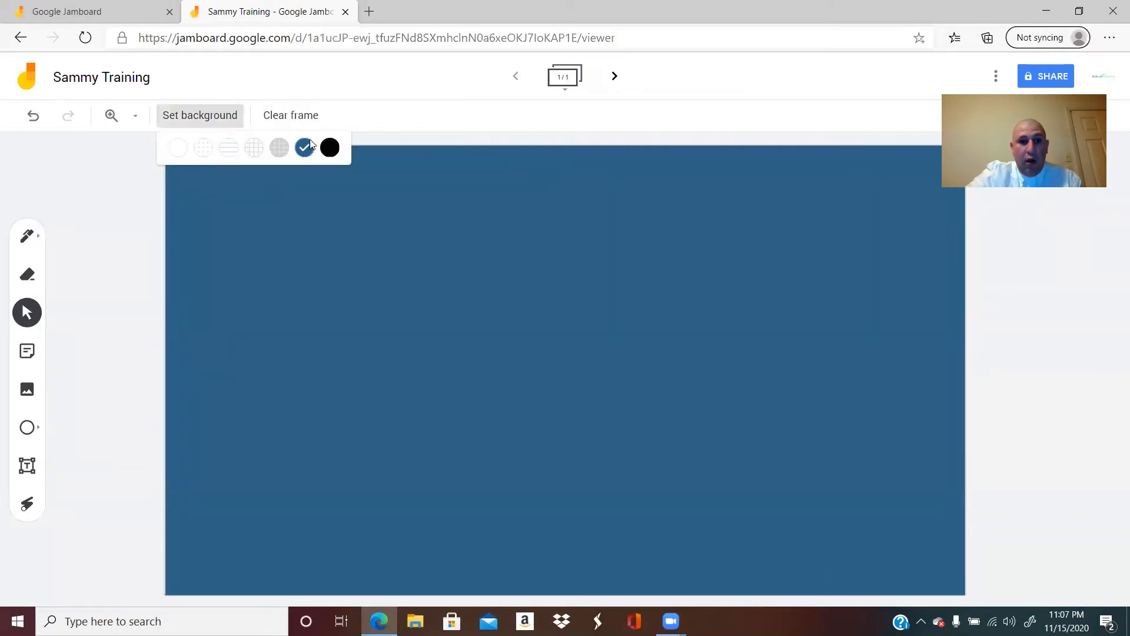
pyautogui.click(328, 147)
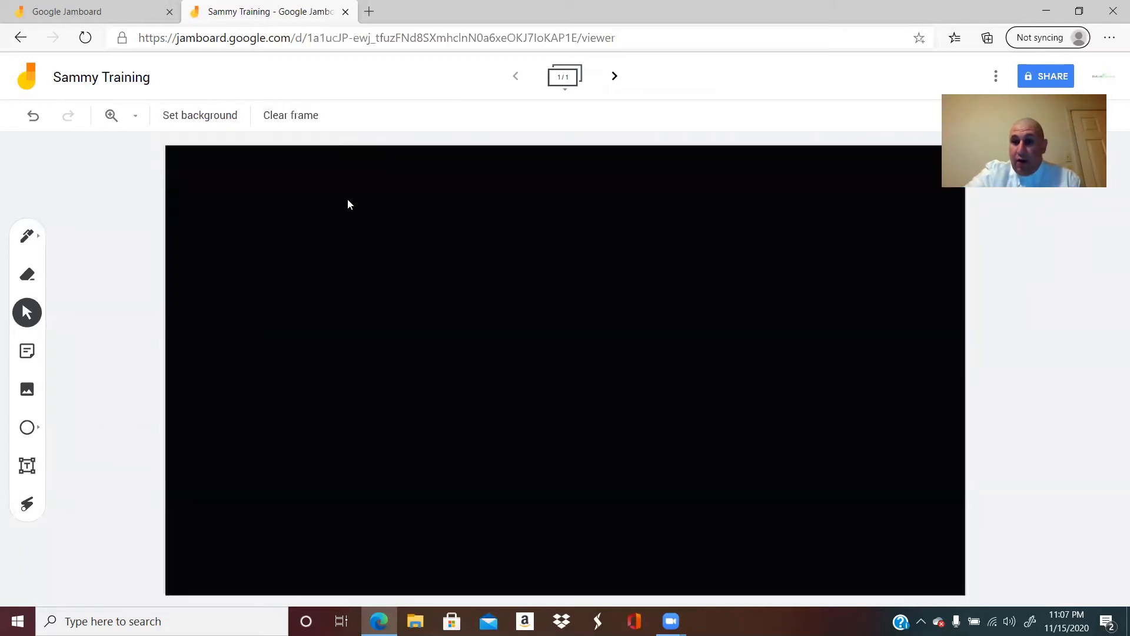
pyautogui.click(216, 118)
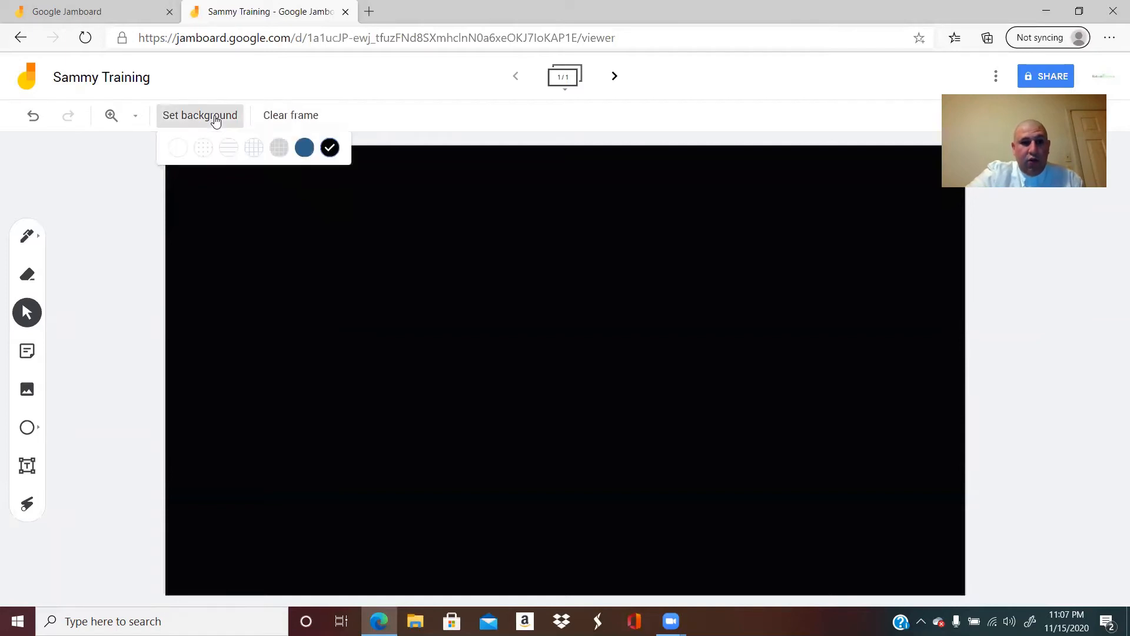
pyautogui.click(178, 149)
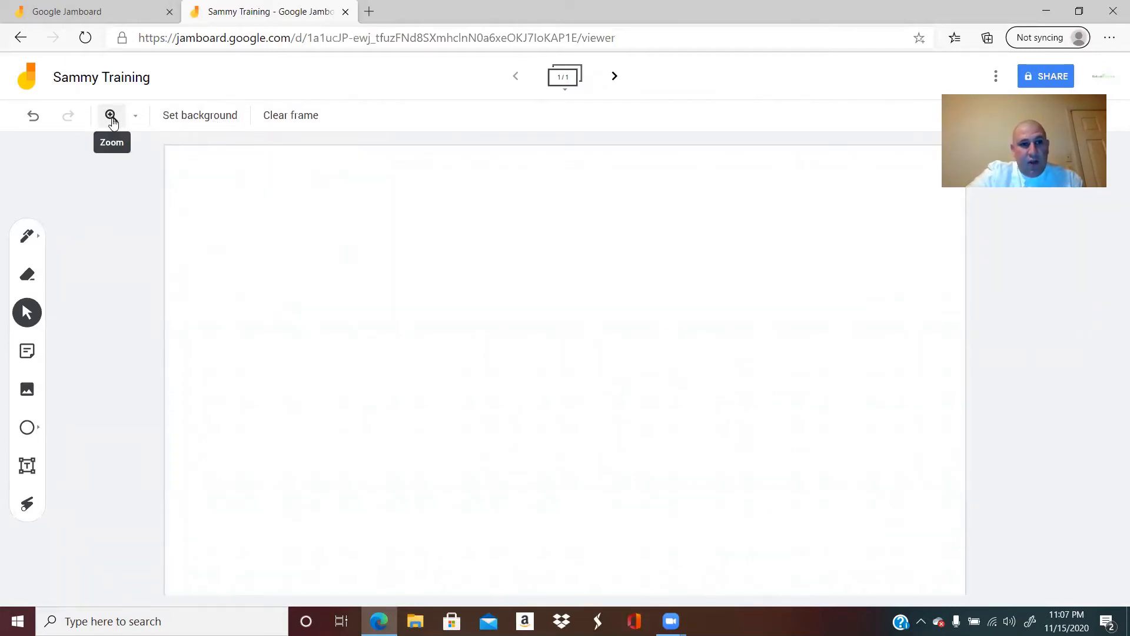
# Step: View the frame at 25% and 200% zoom and return it to the Fit zoom level
pyautogui.click(136, 119)
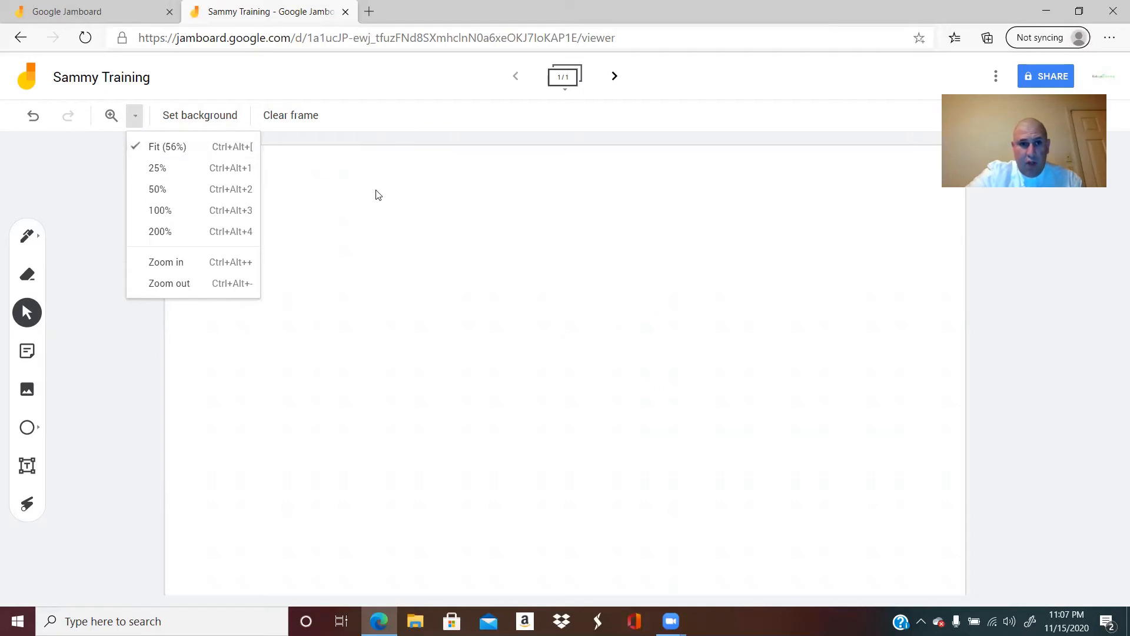
pyautogui.click(513, 245)
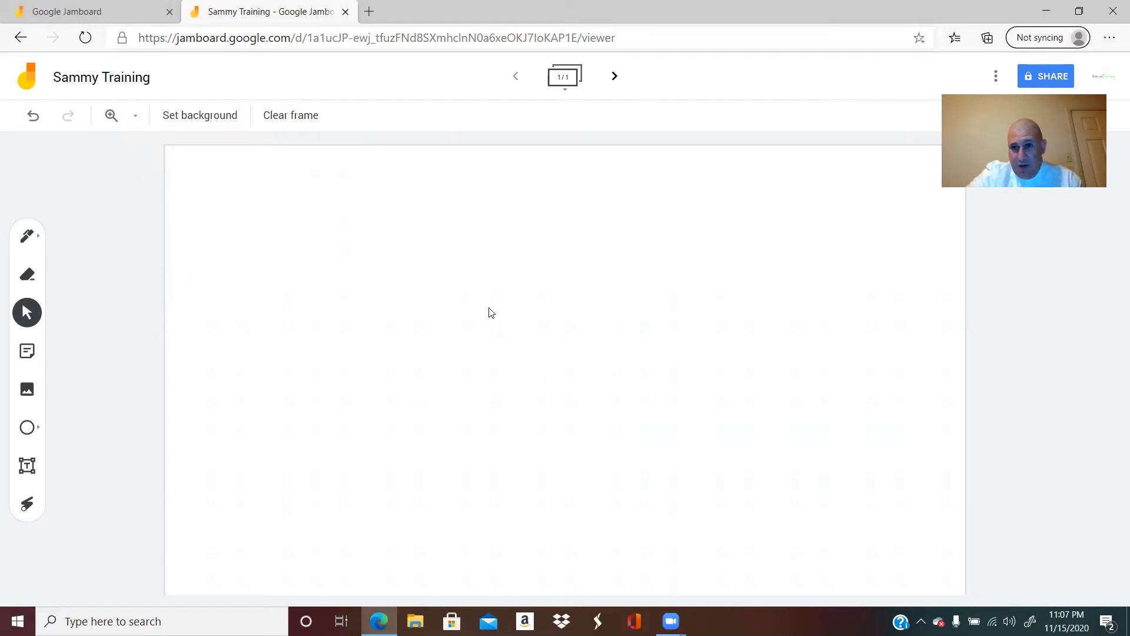
pyautogui.click(136, 118)
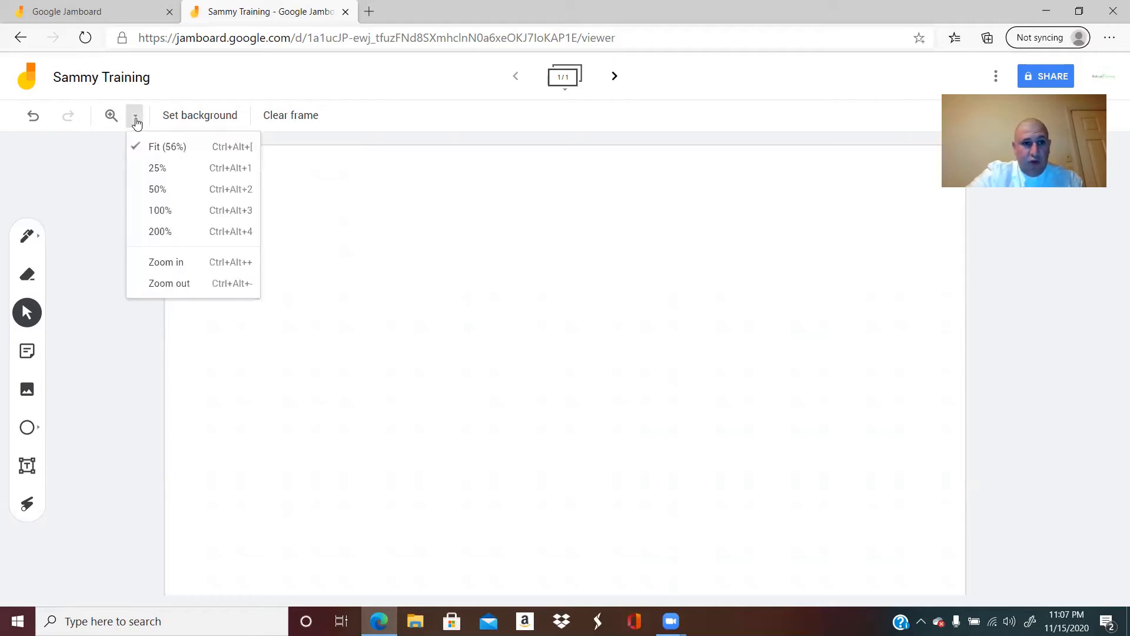
pyautogui.click(157, 169)
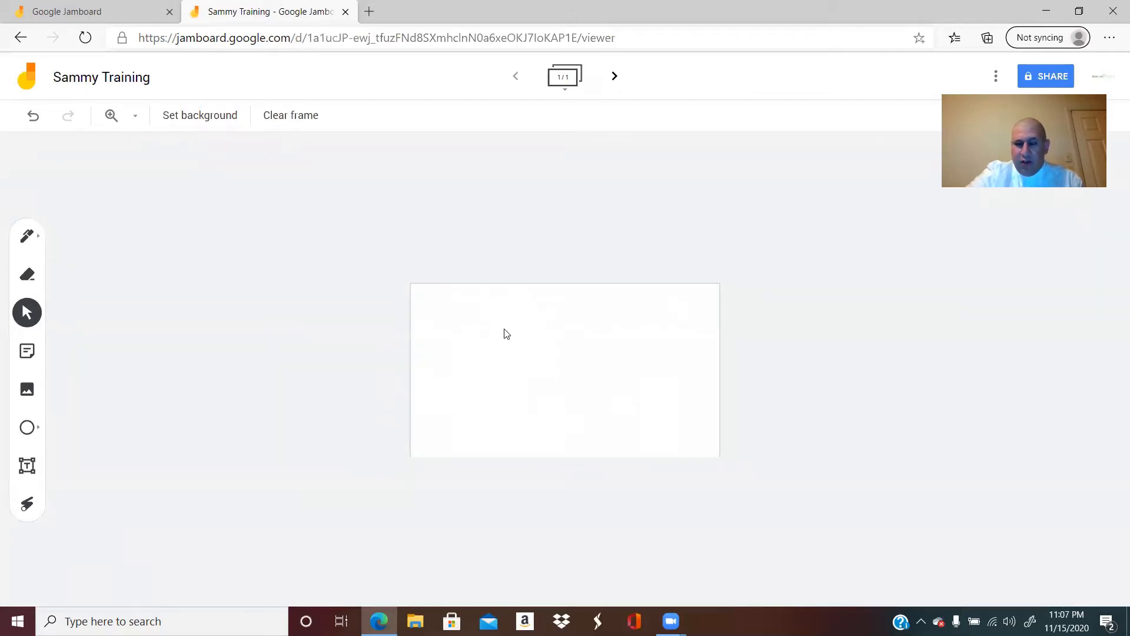
pyautogui.click(138, 123)
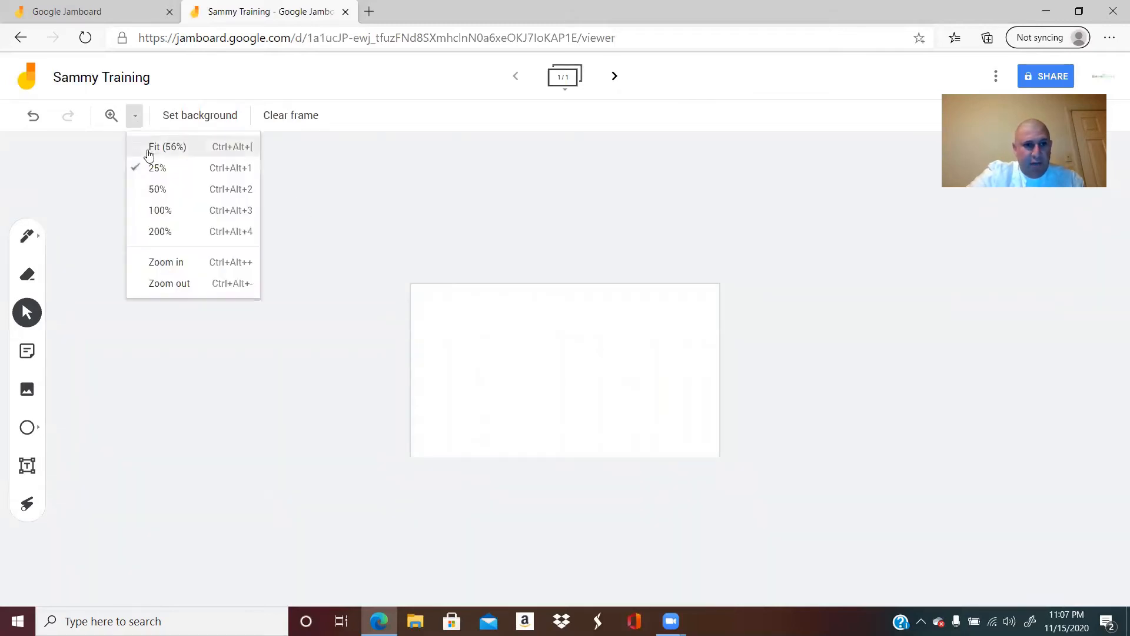
pyautogui.click(162, 230)
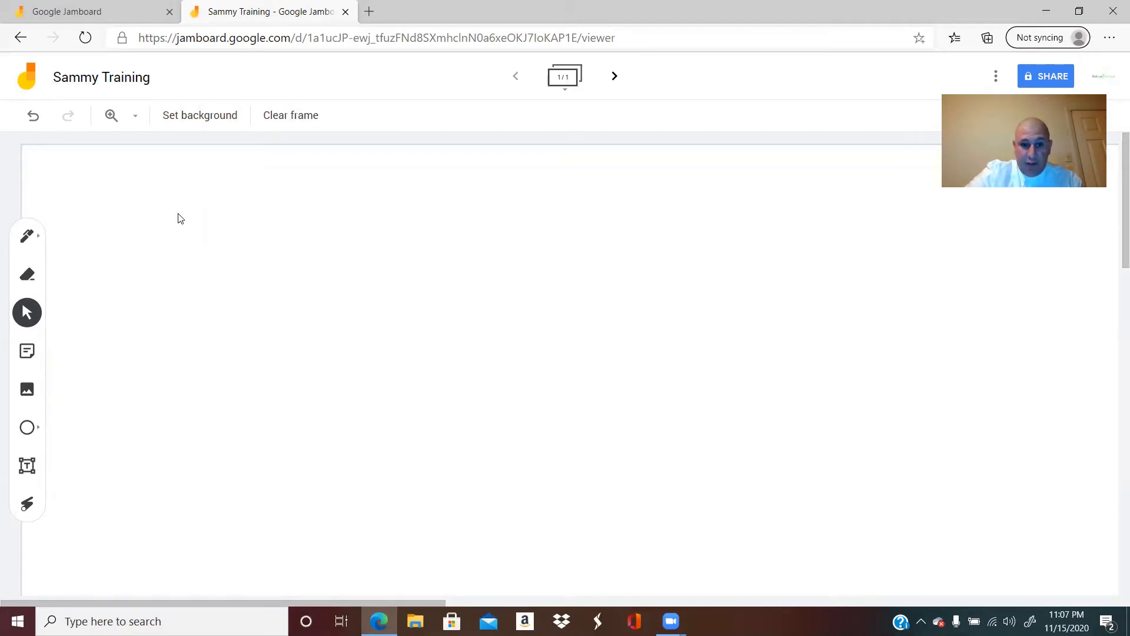
pyautogui.click(137, 120)
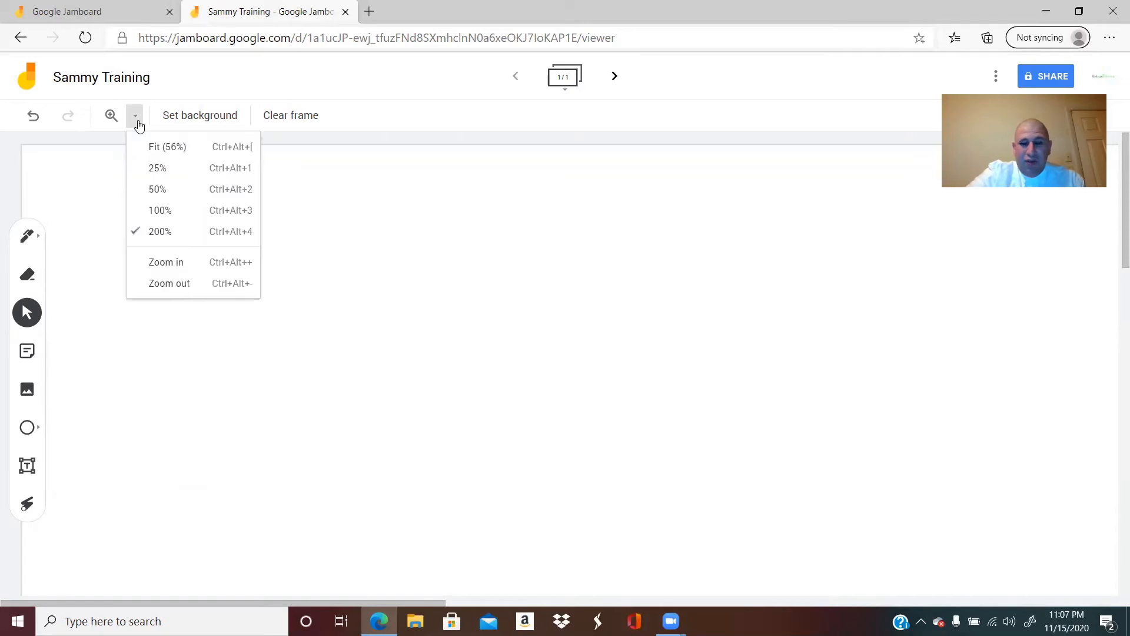
pyautogui.click(154, 148)
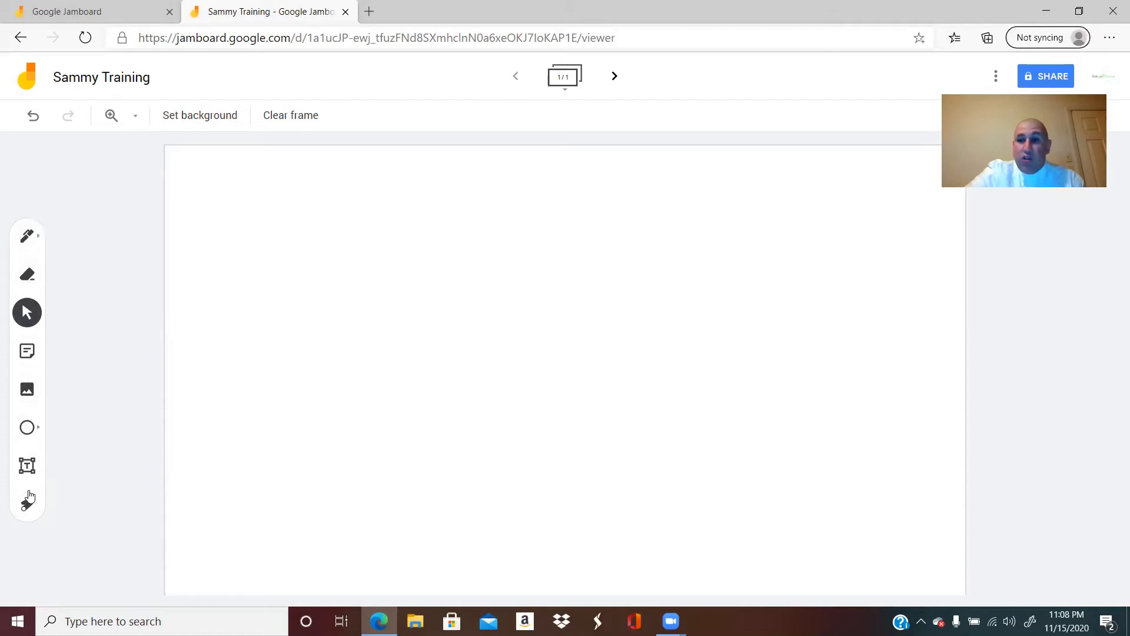
# Step: Handwrite "Hi!" on the upper part of the frame with the blue pen
pyautogui.click(26, 241)
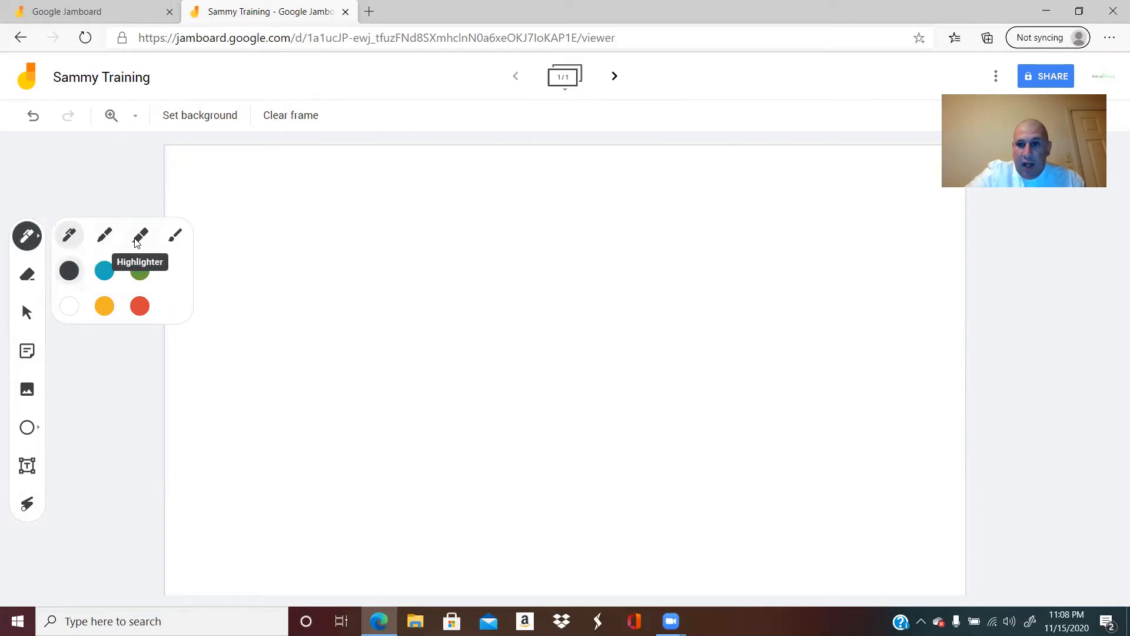
pyautogui.click(106, 274)
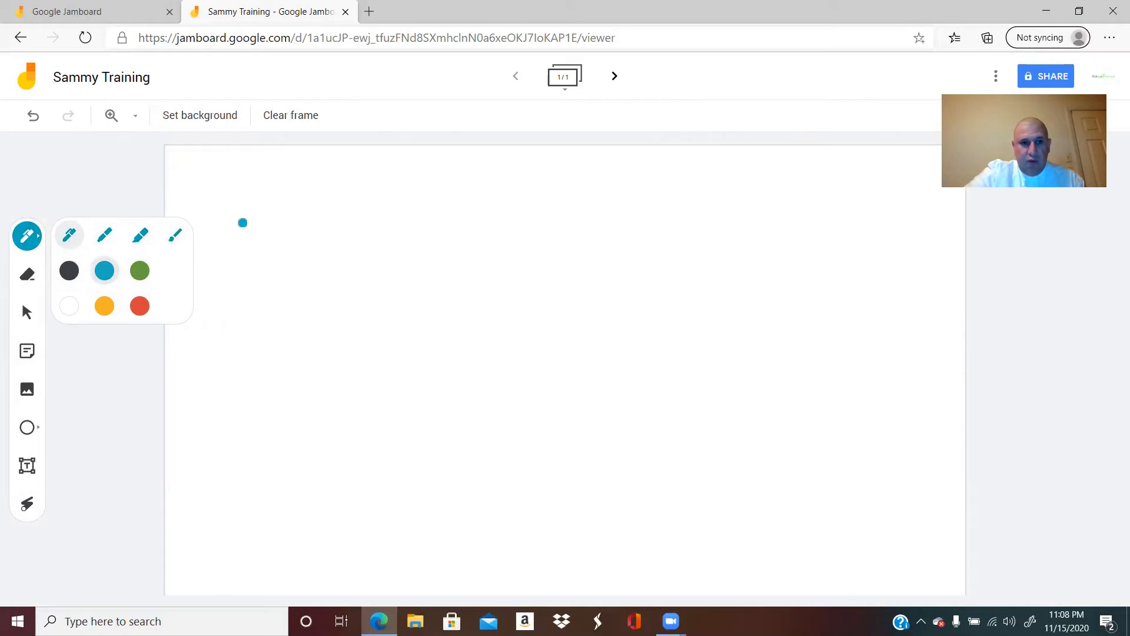
pyautogui.moveTo(326, 204)
pyautogui.mouseDown()
pyautogui.moveTo(333, 292)
pyautogui.moveTo(348, 267)
pyautogui.moveTo(373, 267)
pyautogui.mouseUp()
pyautogui.moveTo(369, 210); pyautogui.dragTo(371, 295)
pyautogui.moveTo(405, 254); pyautogui.dragTo(407, 287)
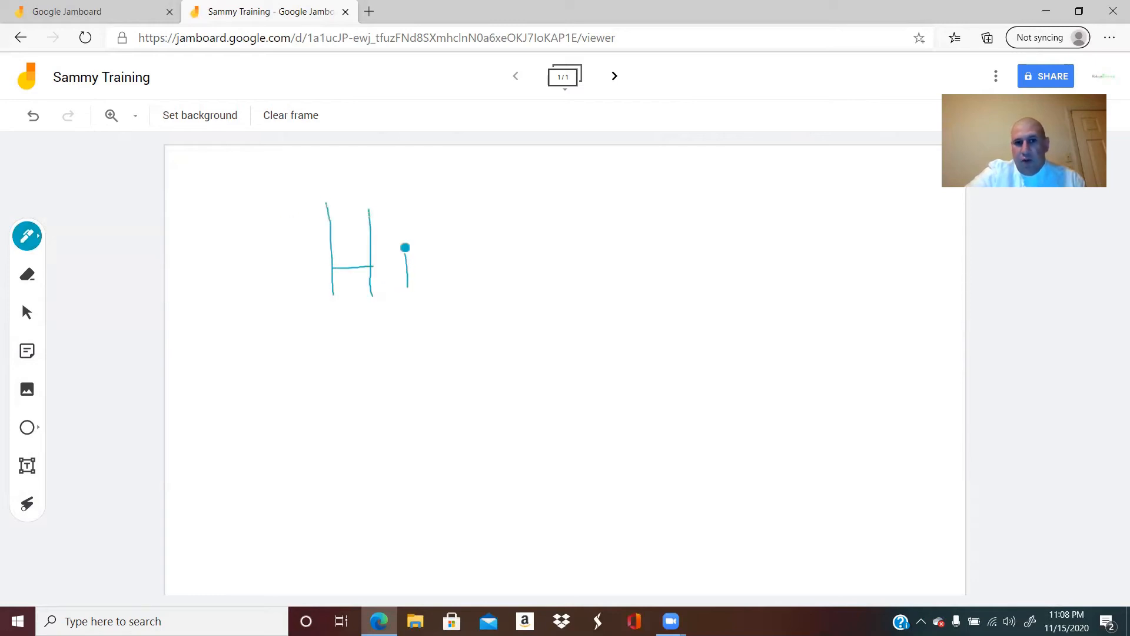
pyautogui.moveTo(435, 203); pyautogui.dragTo(437, 293)
pyautogui.click(444, 306)
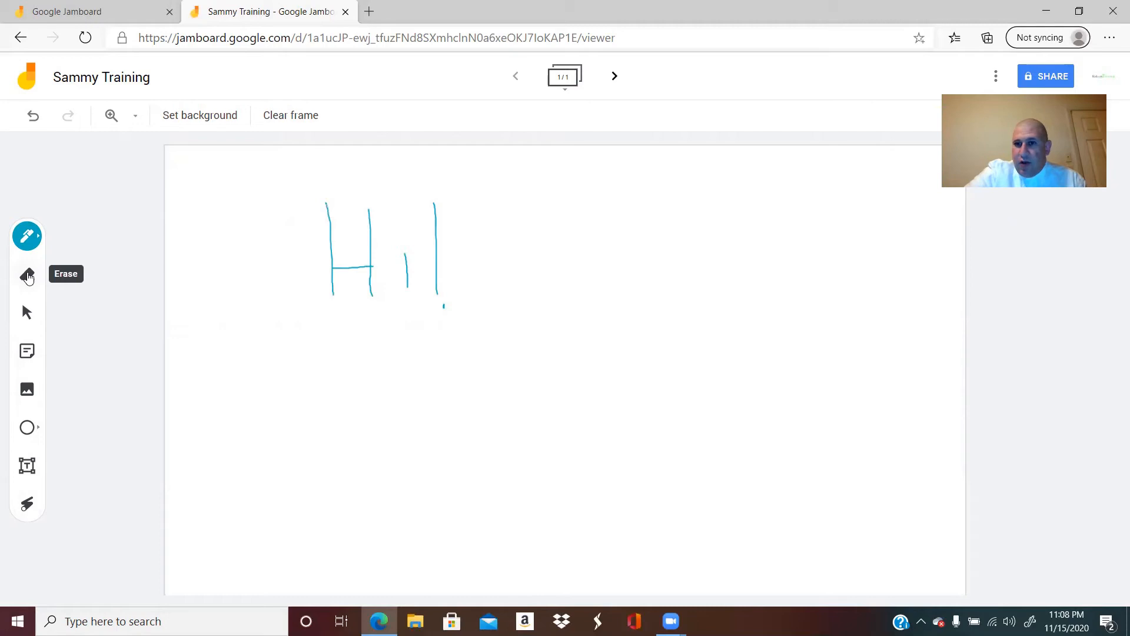
# Step: Erase the upper half of the exclamation mark's vertical stroke in the handwritten greeting
pyautogui.click(28, 276)
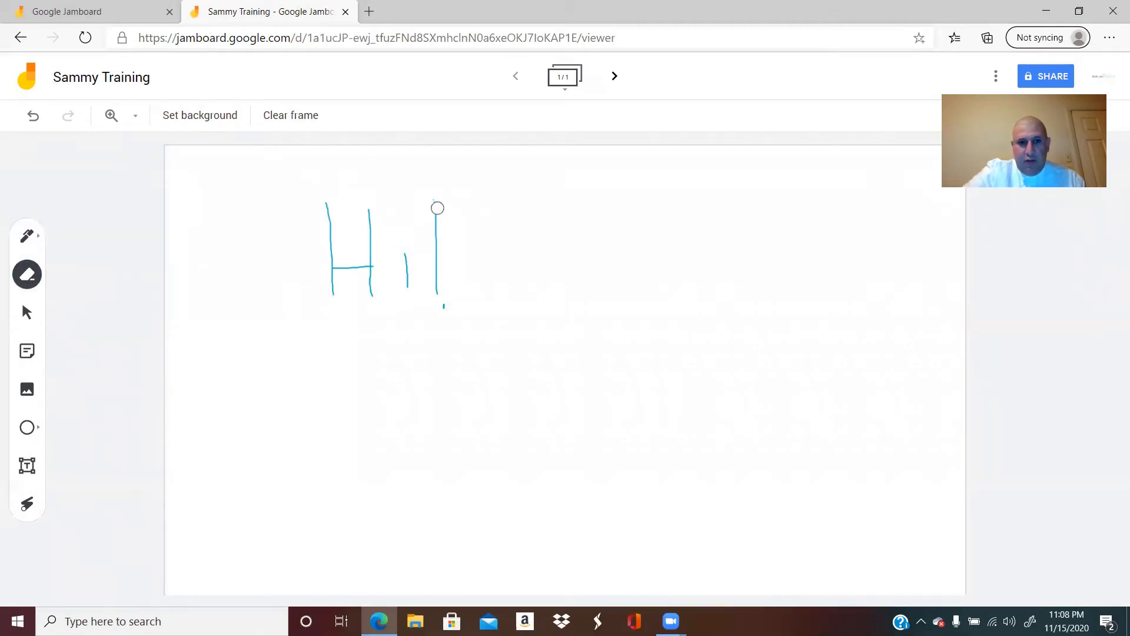
pyautogui.moveTo(437, 199); pyautogui.dragTo(438, 245)
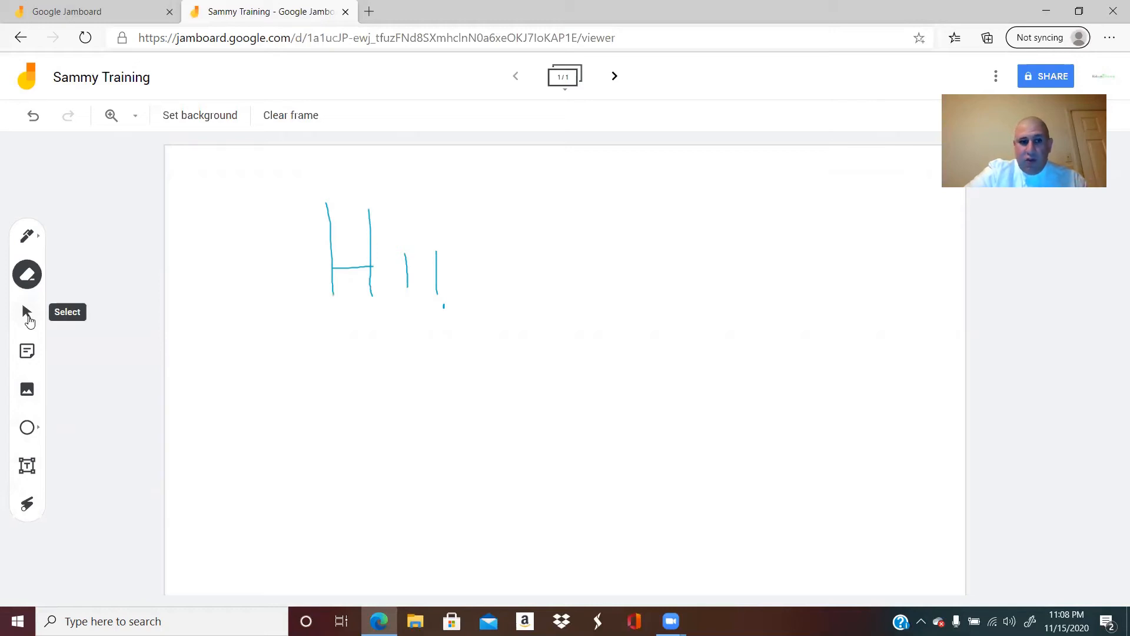
# Step: Add a yellow sticky note reading "note" to the frame and select it
pyautogui.click(30, 358)
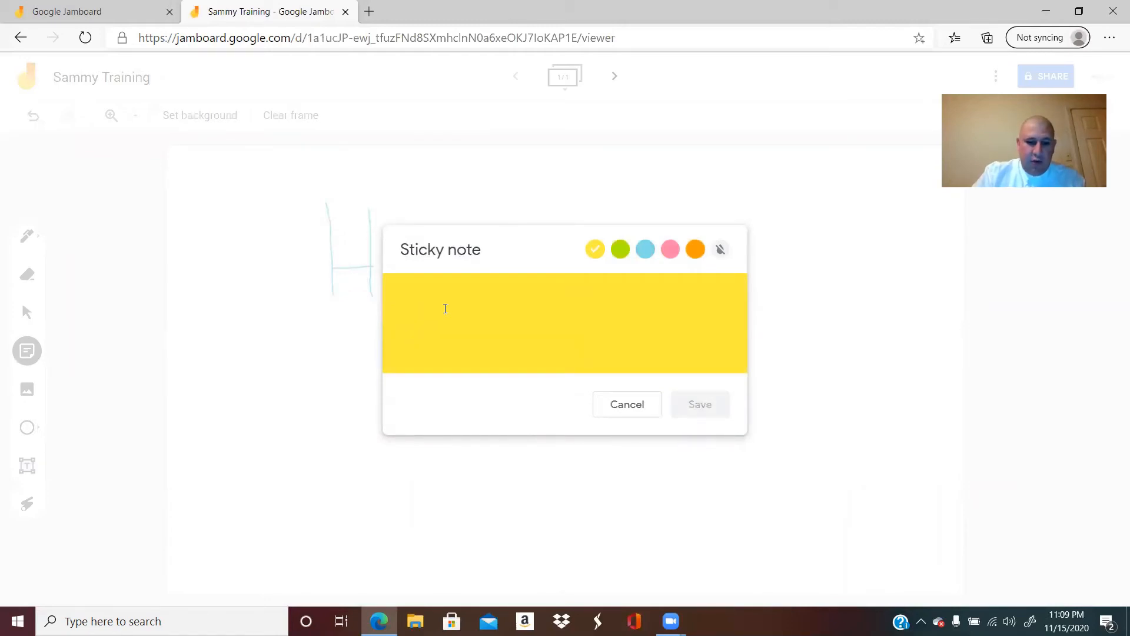
pyautogui.write('note')
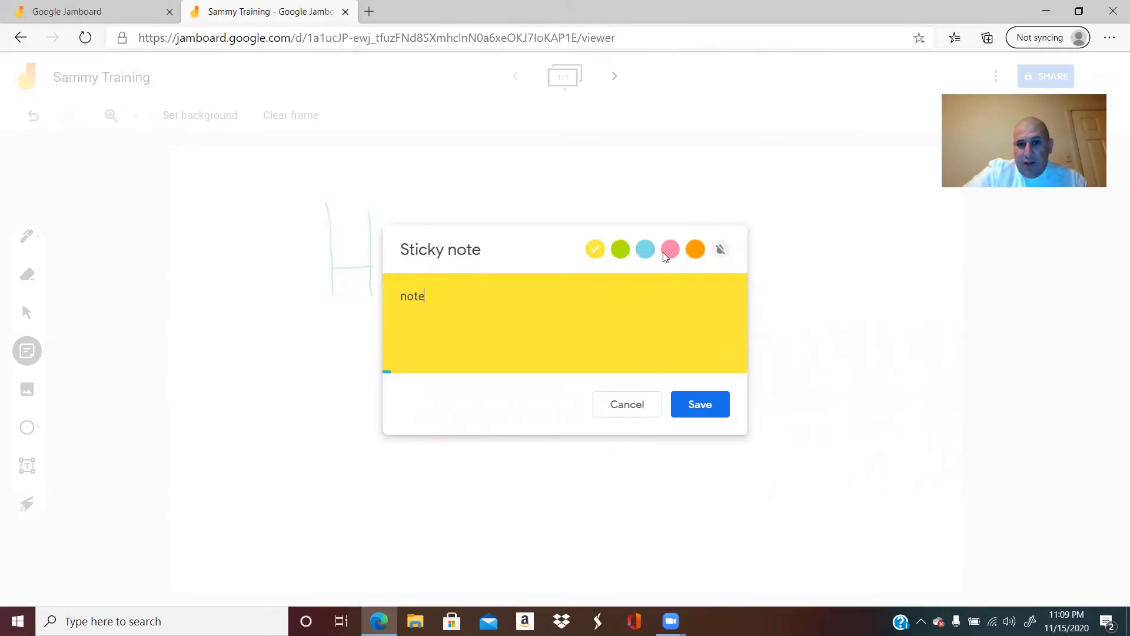
pyautogui.click(715, 409)
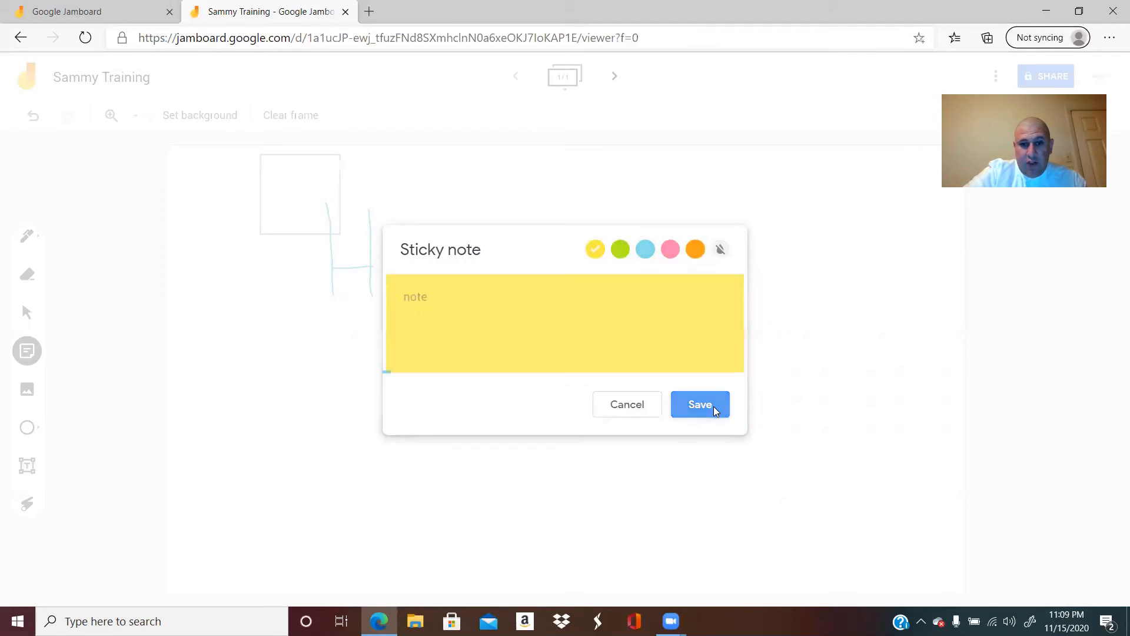
pyautogui.click(645, 409)
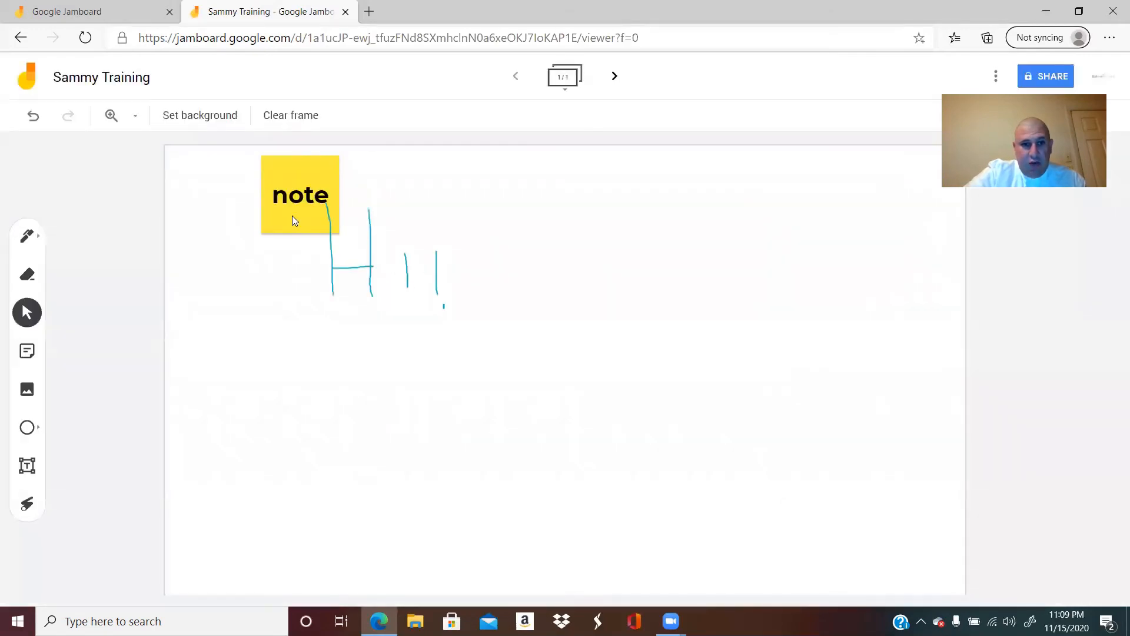
pyautogui.click(303, 184)
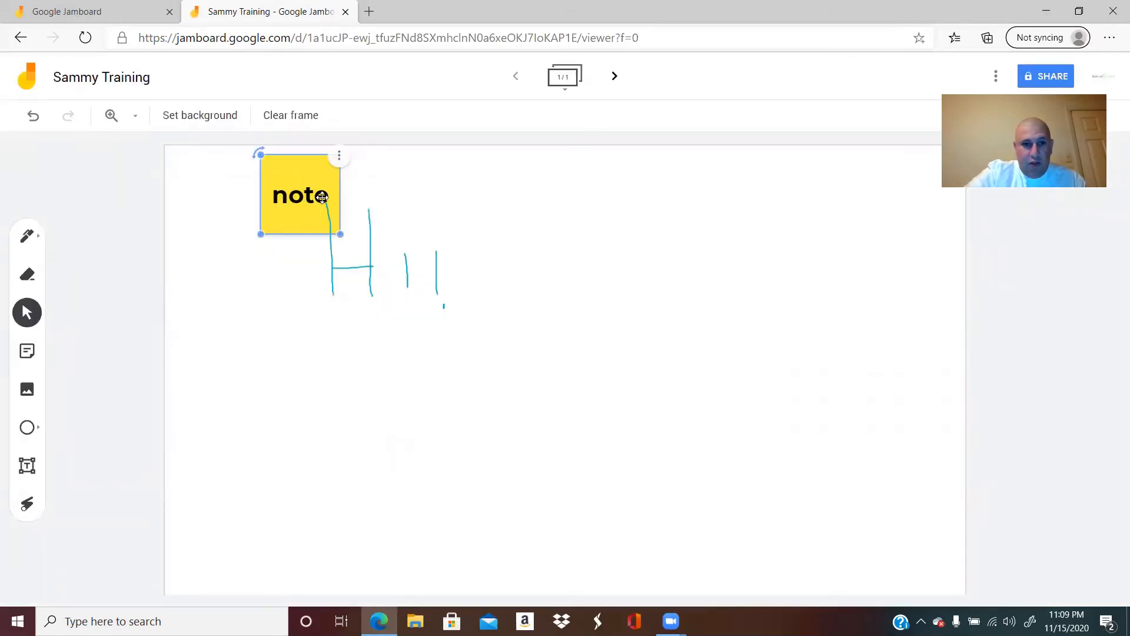
# Step: Enlarge the yellow sticky note slightly and move it clear of the handwriting into the frame's upper-left corner
pyautogui.moveTo(340, 235)
pyautogui.mouseDown()
pyautogui.moveTo(426, 318)
pyautogui.moveTo(345, 242)
pyautogui.mouseUp()
pyautogui.moveTo(322, 205); pyautogui.dragTo(251, 214)
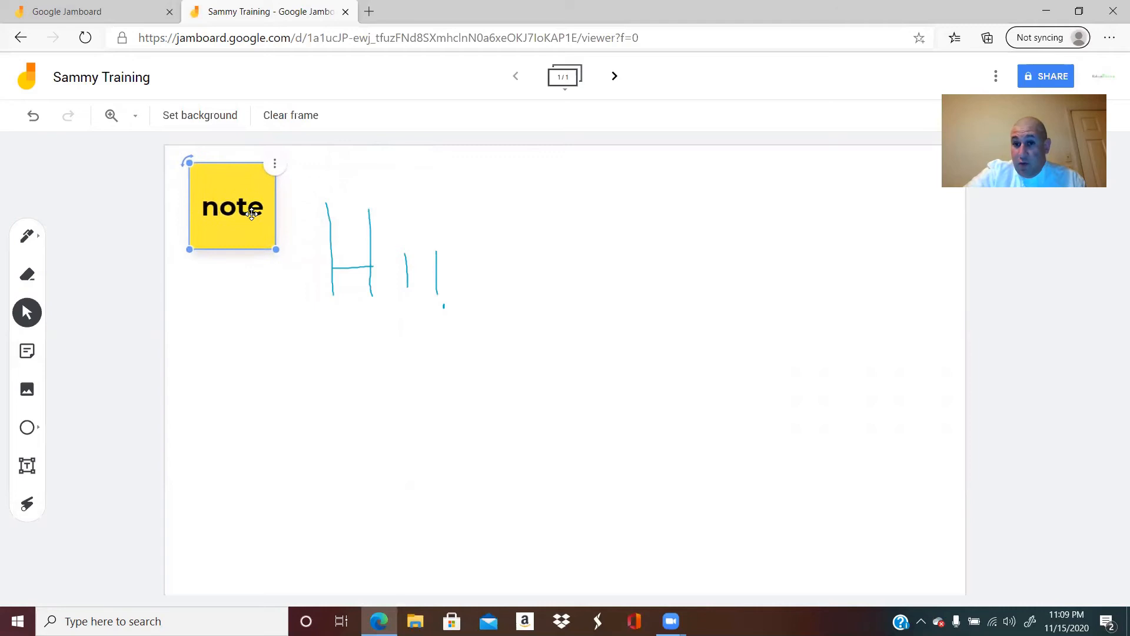
pyautogui.click(279, 270)
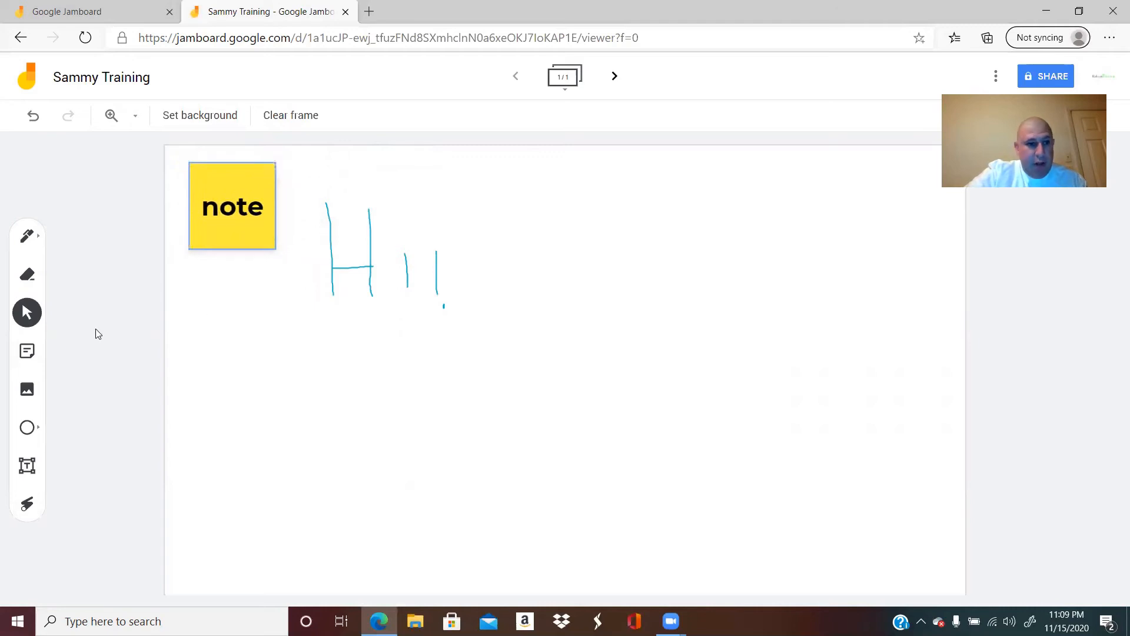
# Step: View the options for adding an image and close the file selection dialog without choosing a file
pyautogui.click(27, 390)
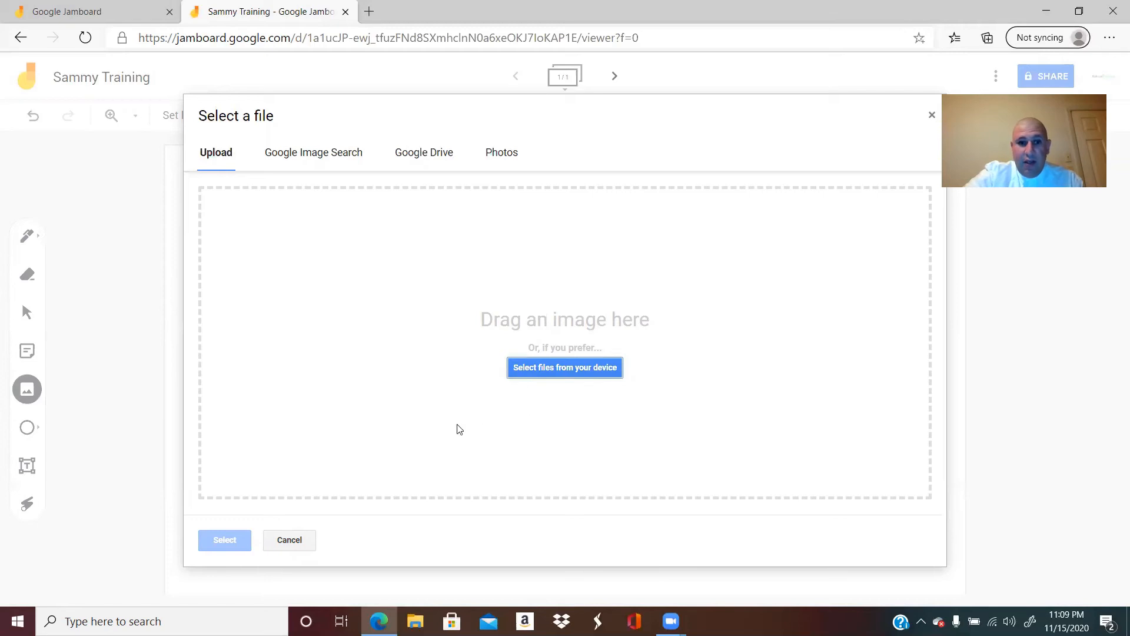
pyautogui.click(290, 543)
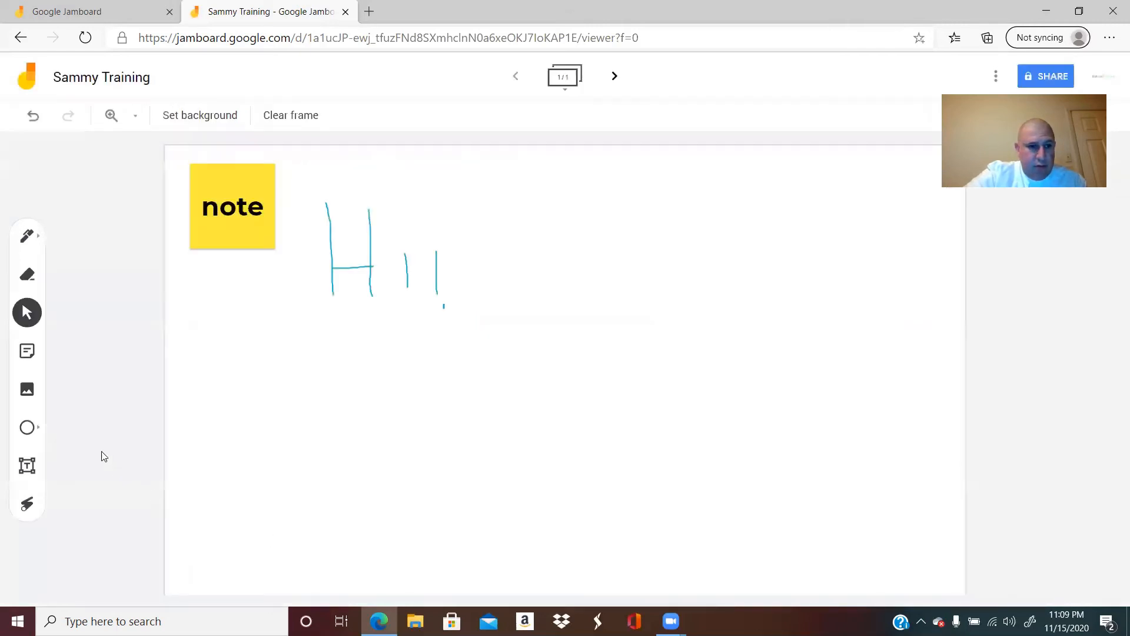
# Step: Draw a circle shape on the blank area to the right of the handwritten greeting
pyautogui.click(28, 430)
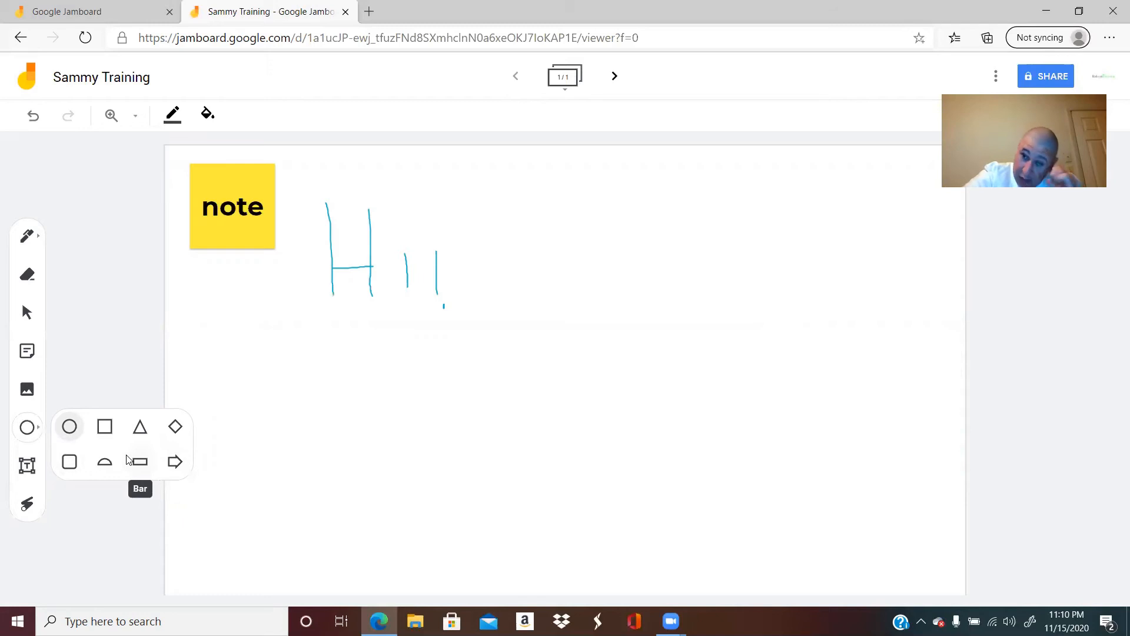
pyautogui.click(69, 427)
pyautogui.moveTo(573, 242); pyautogui.dragTo(699, 353)
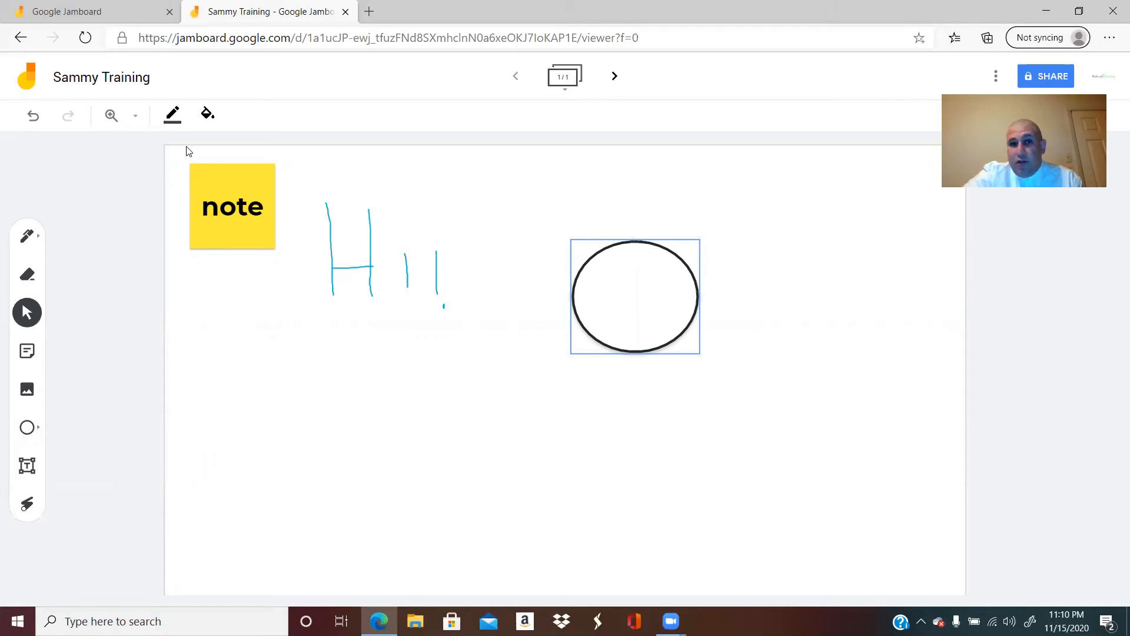
# Step: Select the circle and change its border color to orange
pyautogui.click(622, 242)
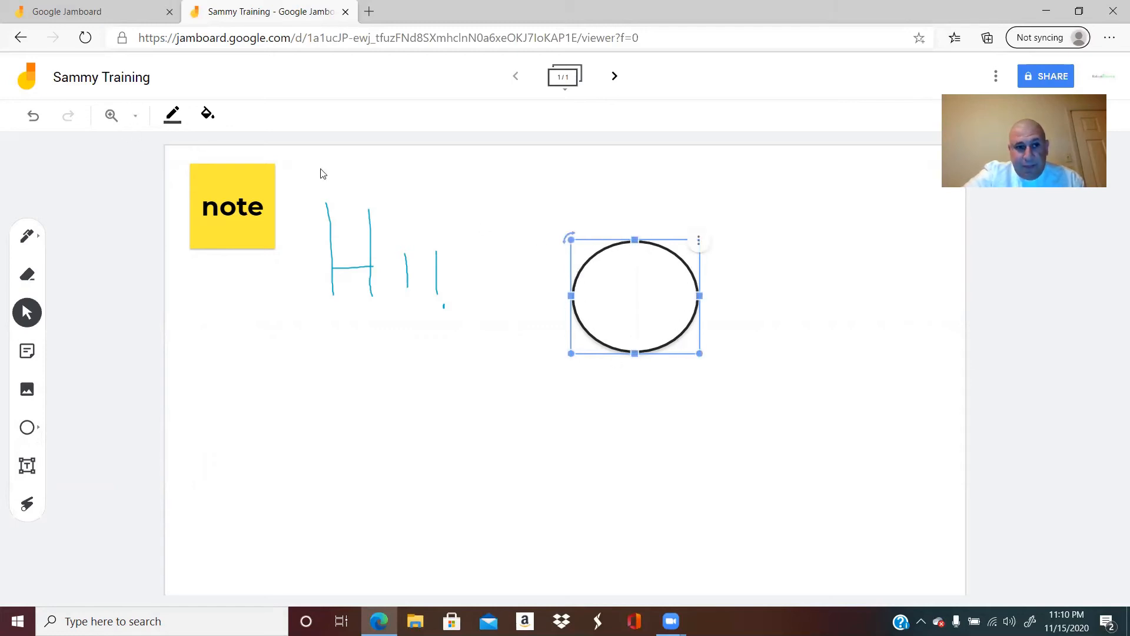
pyautogui.click(172, 116)
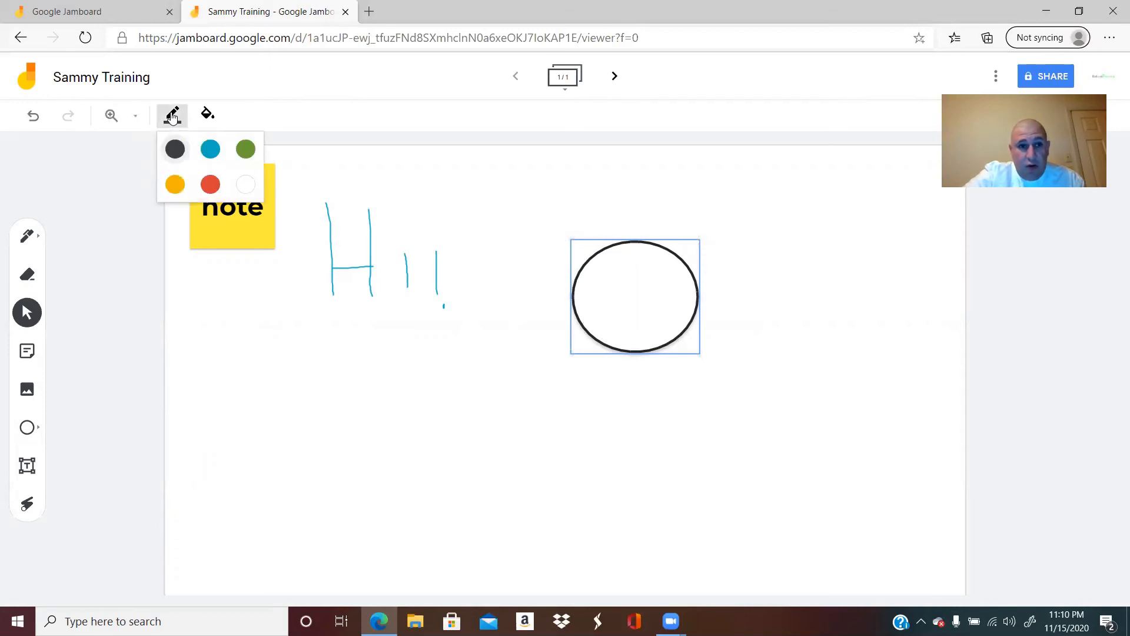
pyautogui.click(174, 183)
pyautogui.click(591, 268)
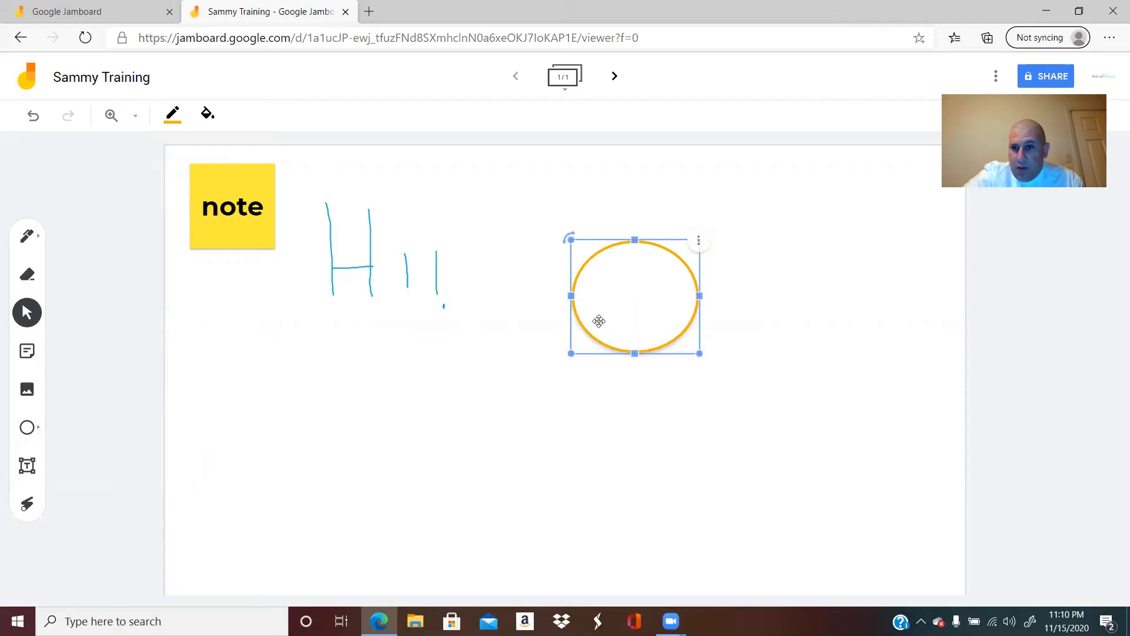
# Step: Fill the circle with light blue, then shrink it slightly and move it up closer to the handwritten greeting
pyautogui.click(208, 113)
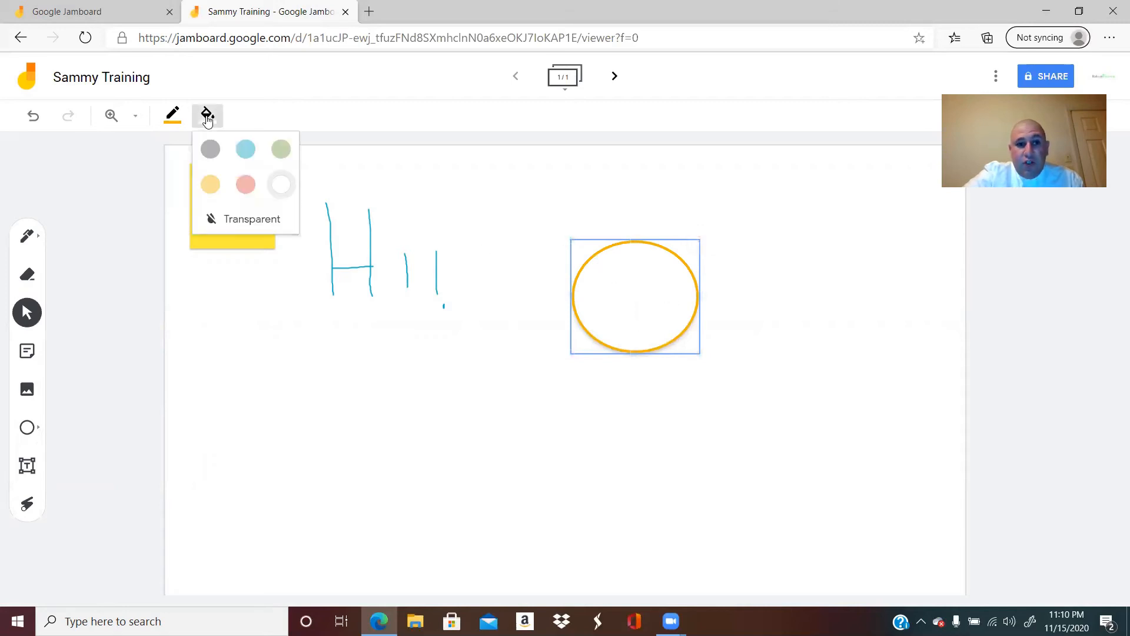
pyautogui.click(244, 149)
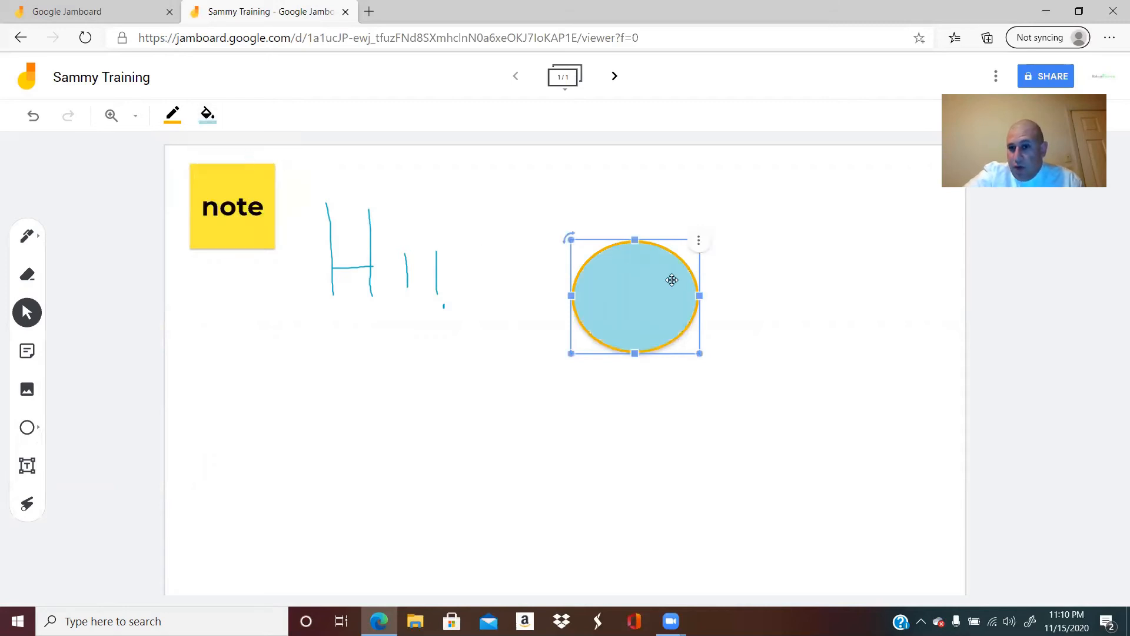
pyautogui.moveTo(700, 354); pyautogui.dragTo(566, 254)
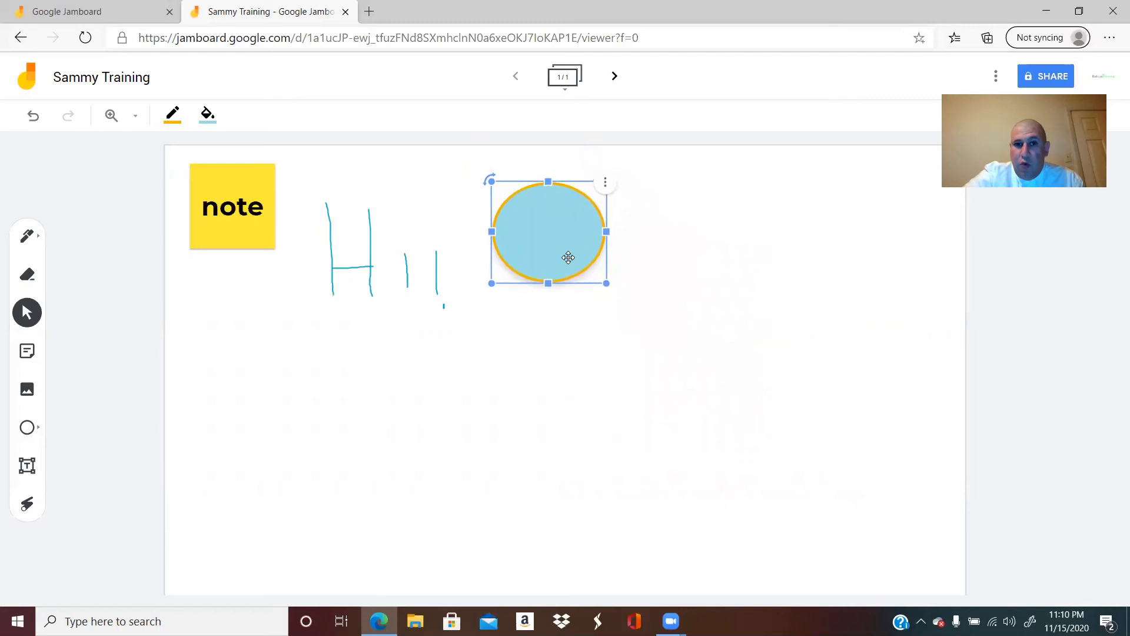
# Step: Add a text box reading "hi" and place it to the right of the blue circle
pyautogui.click(24, 471)
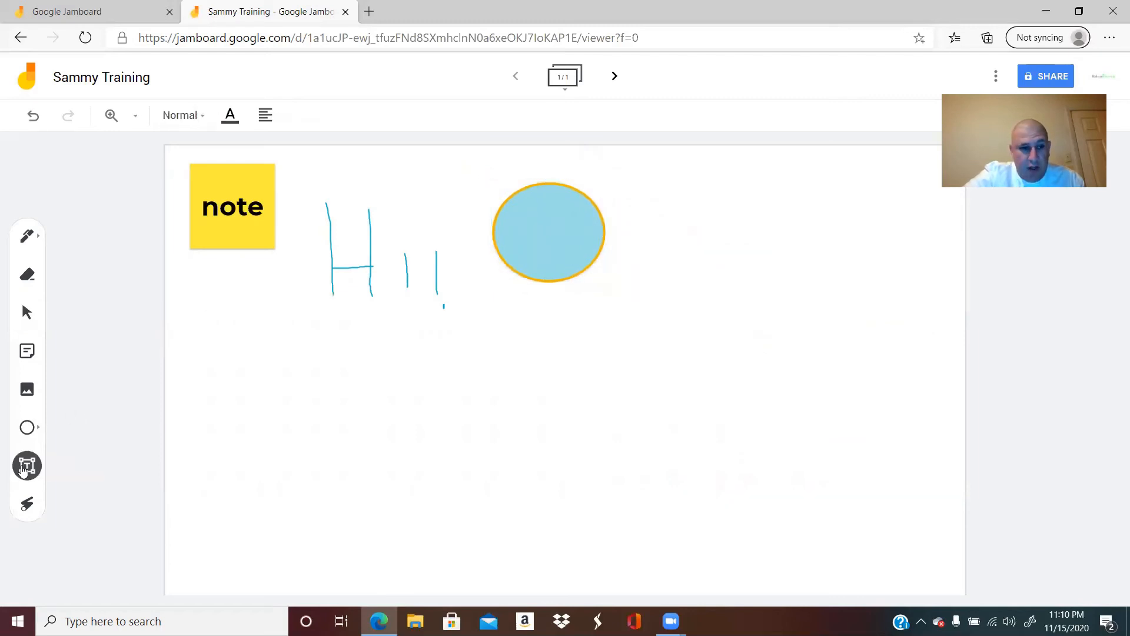
pyautogui.click(249, 366)
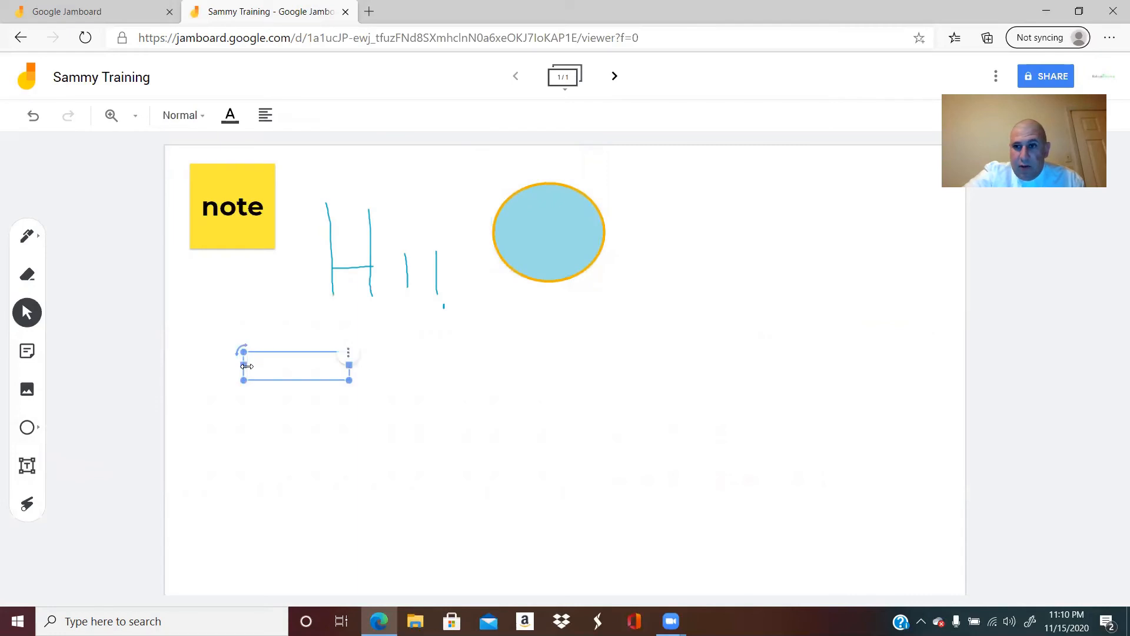
pyautogui.write('hi')
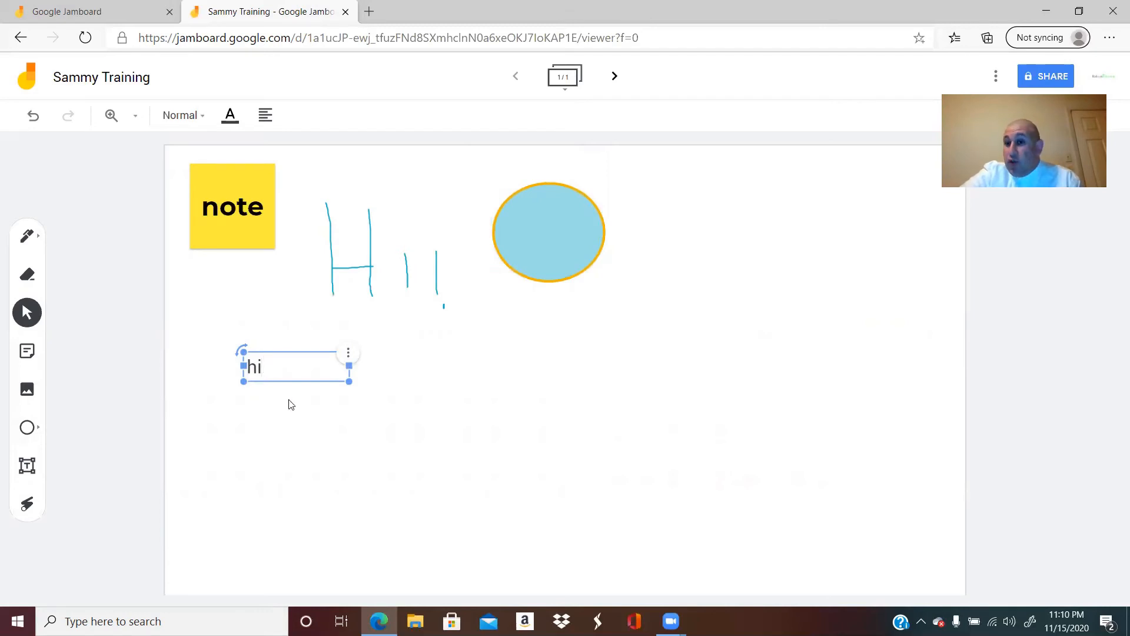
pyautogui.moveTo(350, 382)
pyautogui.mouseDown()
pyautogui.moveTo(415, 418)
pyautogui.moveTo(355, 384)
pyautogui.moveTo(821, 232)
pyautogui.moveTo(803, 228)
pyautogui.mouseUp()
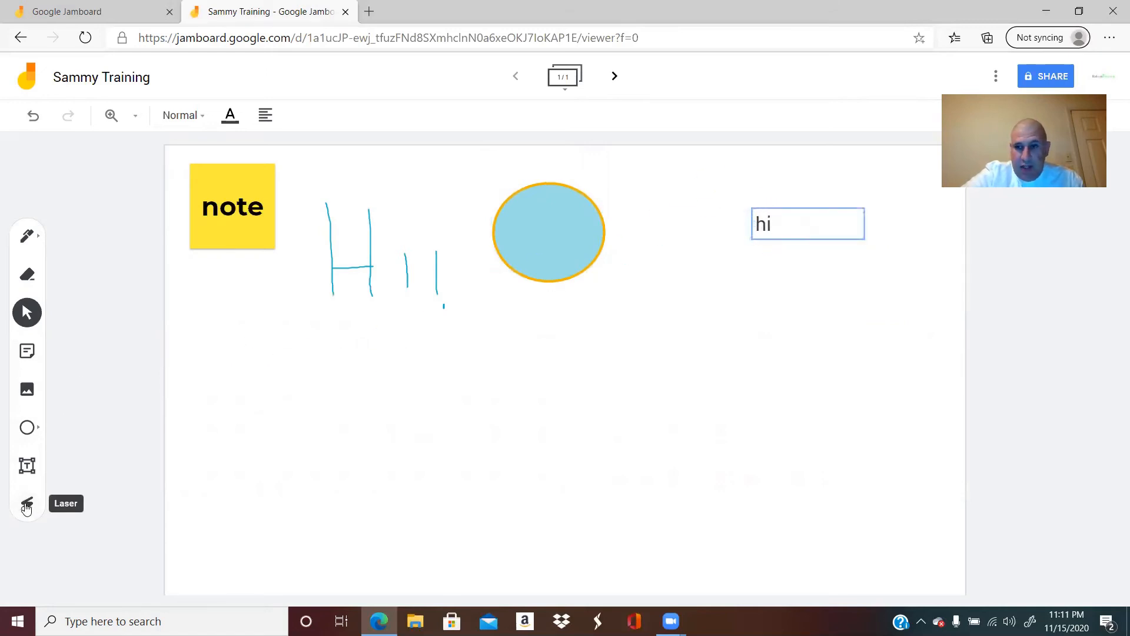
# Step: Point with the laser across the empty area below the greeting and circle, and return to the Select tool
pyautogui.click(26, 505)
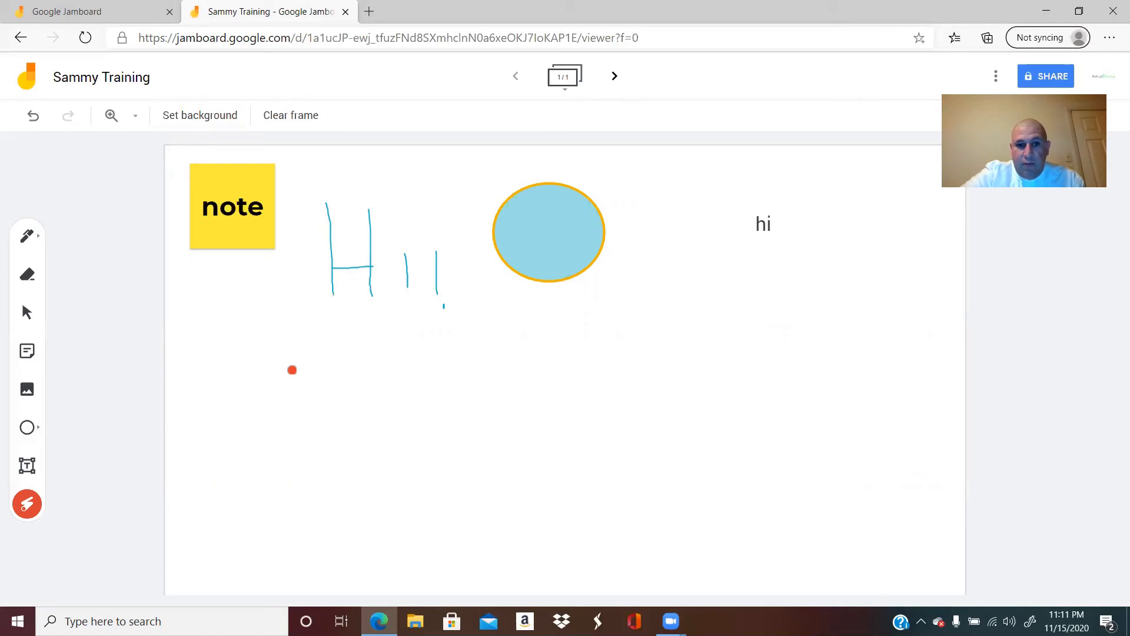
pyautogui.moveTo(292, 370); pyautogui.dragTo(628, 368)
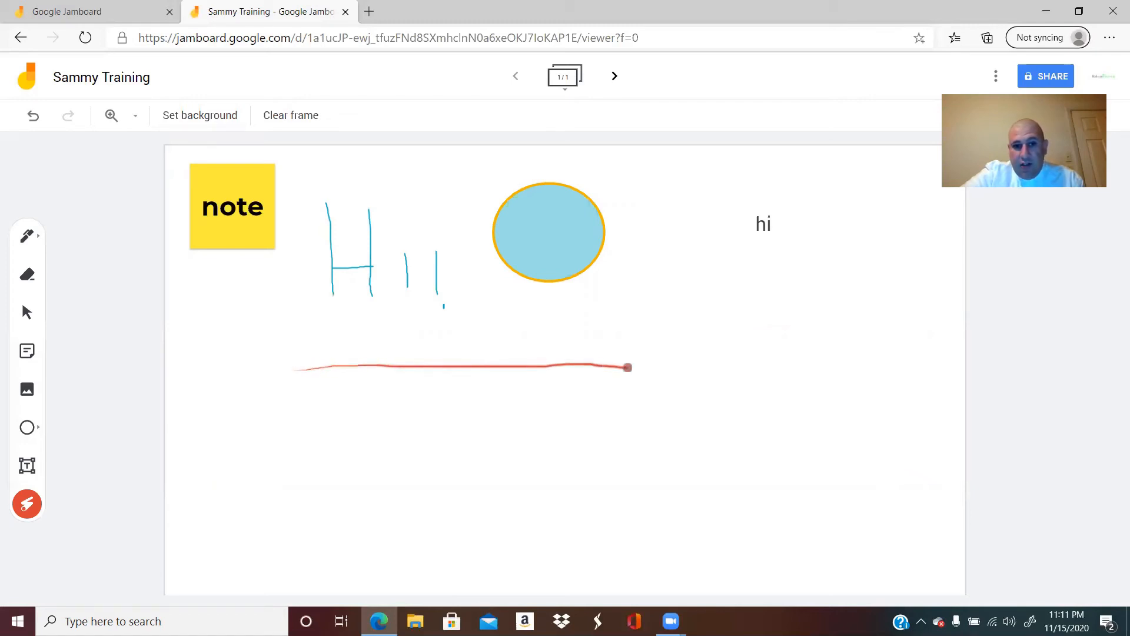
pyautogui.click(28, 313)
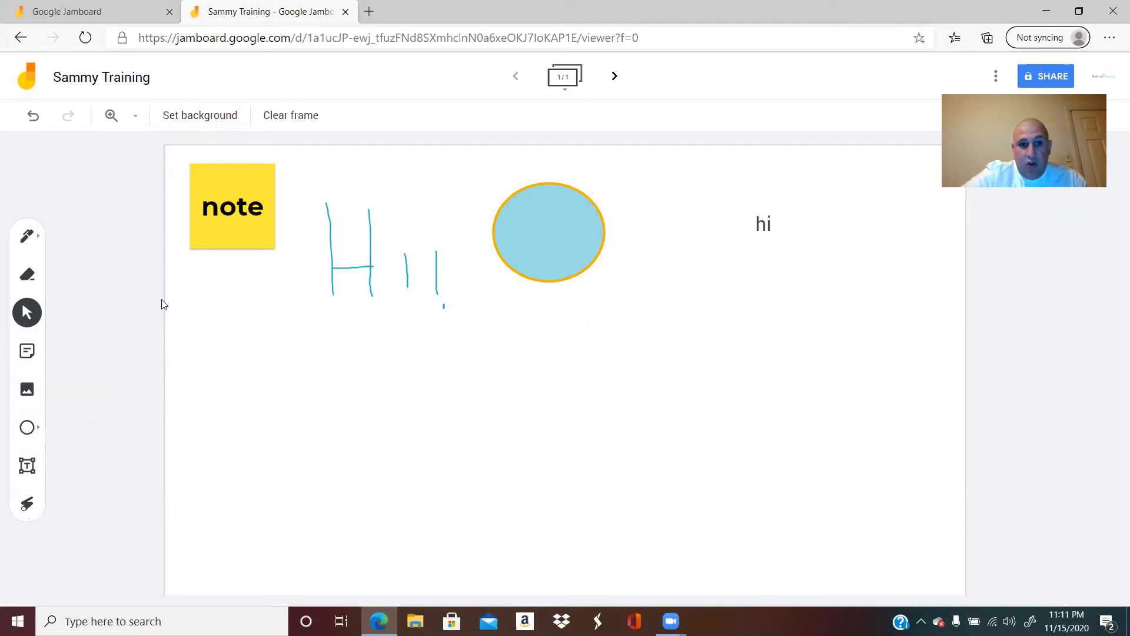
# Step: Enlarge the sticky note slightly and move it a little down and right, close to the handwritten greeting
pyautogui.click(237, 218)
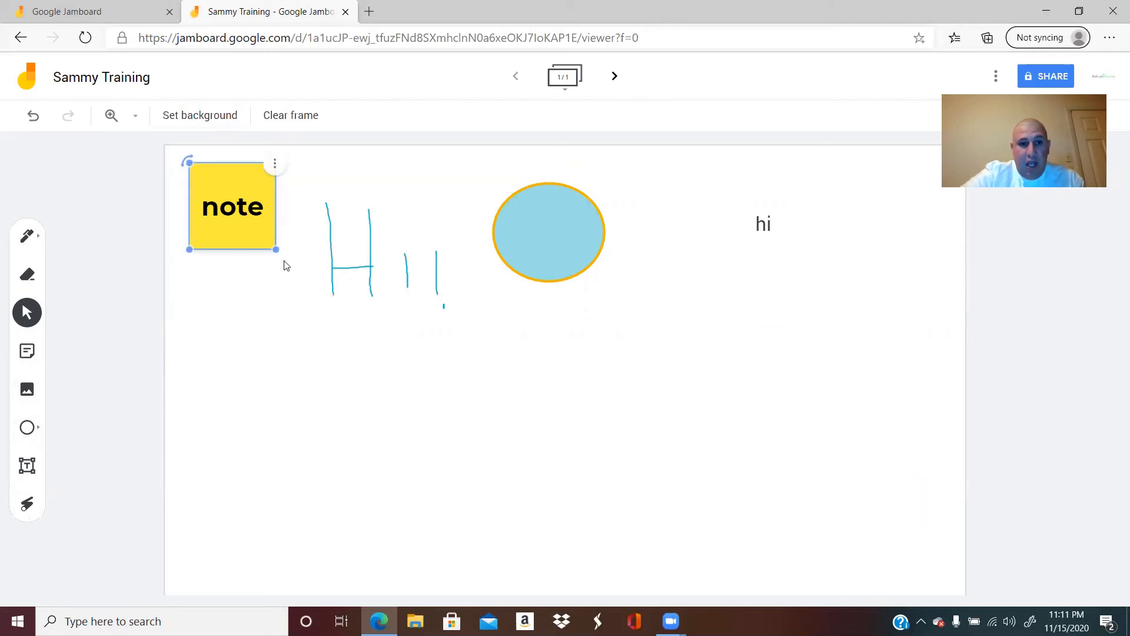
pyautogui.moveTo(275, 249)
pyautogui.mouseDown()
pyautogui.moveTo(347, 305)
pyautogui.moveTo(285, 256)
pyautogui.mouseUp()
pyautogui.moveTo(257, 212); pyautogui.dragTo(278, 224)
pyautogui.click(387, 240)
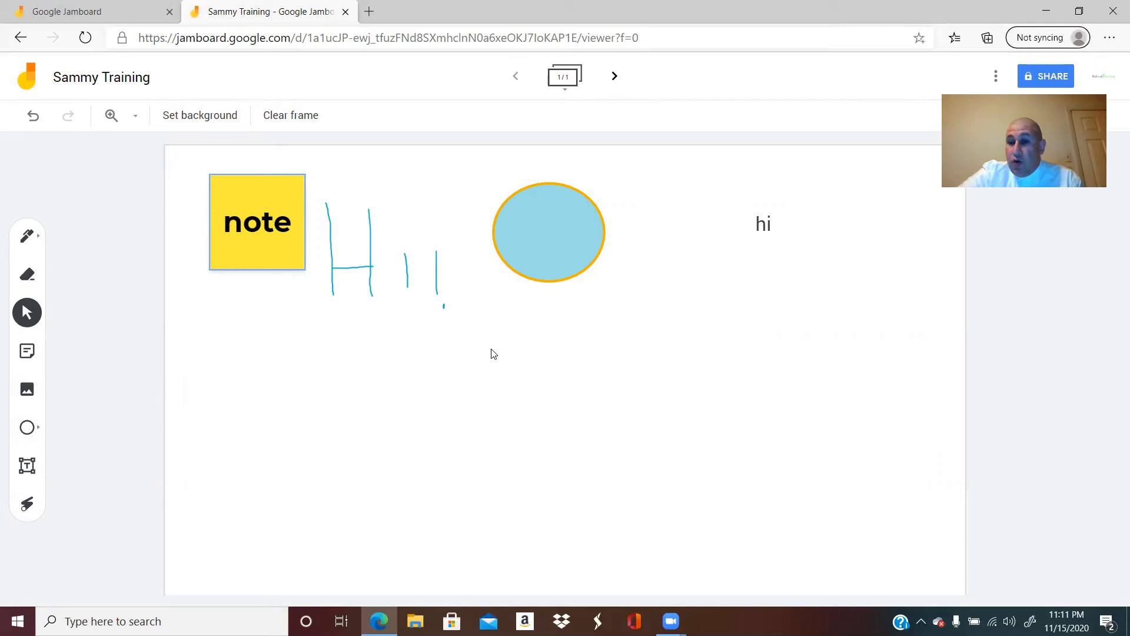
# Step: Create a second frame and give it the square grid background
pyautogui.click(615, 77)
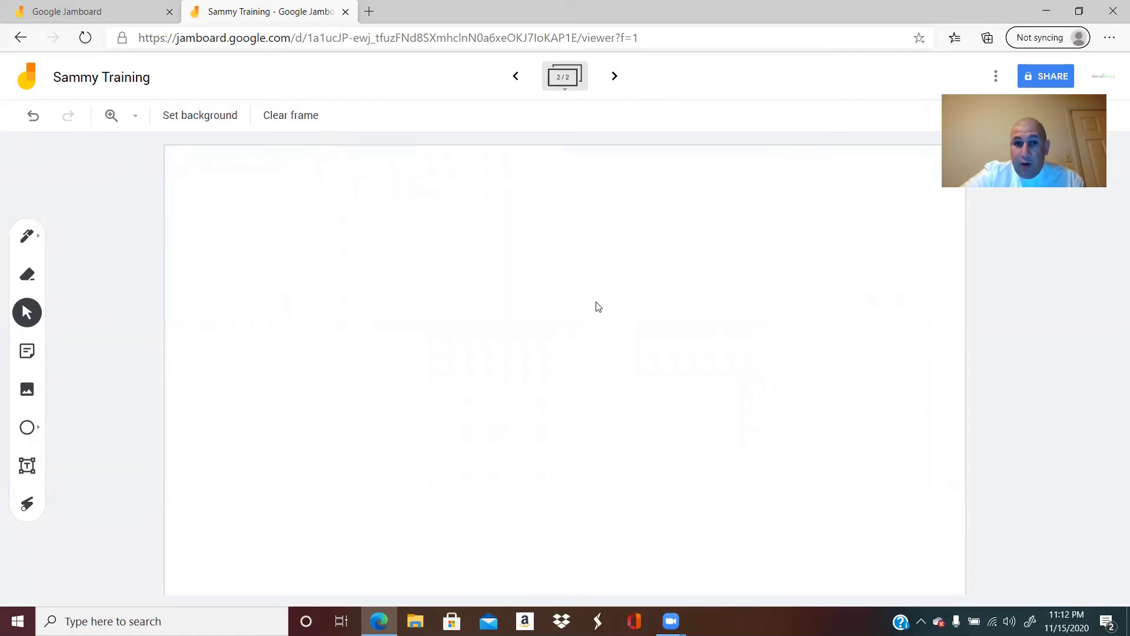
pyautogui.click(202, 117)
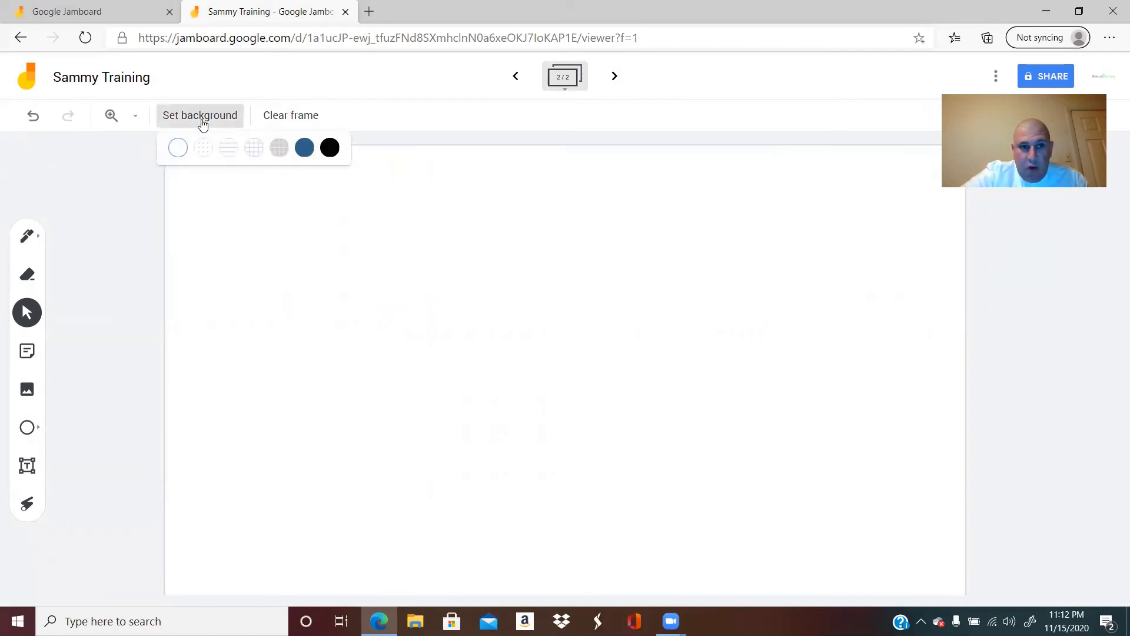
pyautogui.click(255, 148)
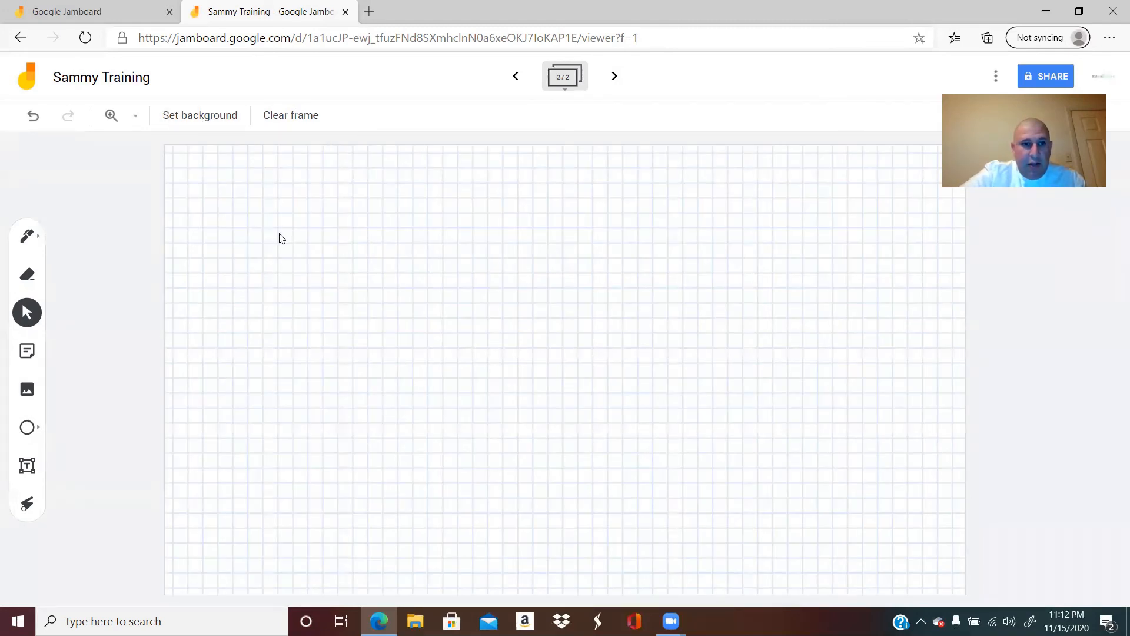
# Step: Draw a scalloped blue pen line across the upper-left part of the second frame, and clear the frame
pyautogui.click(26, 235)
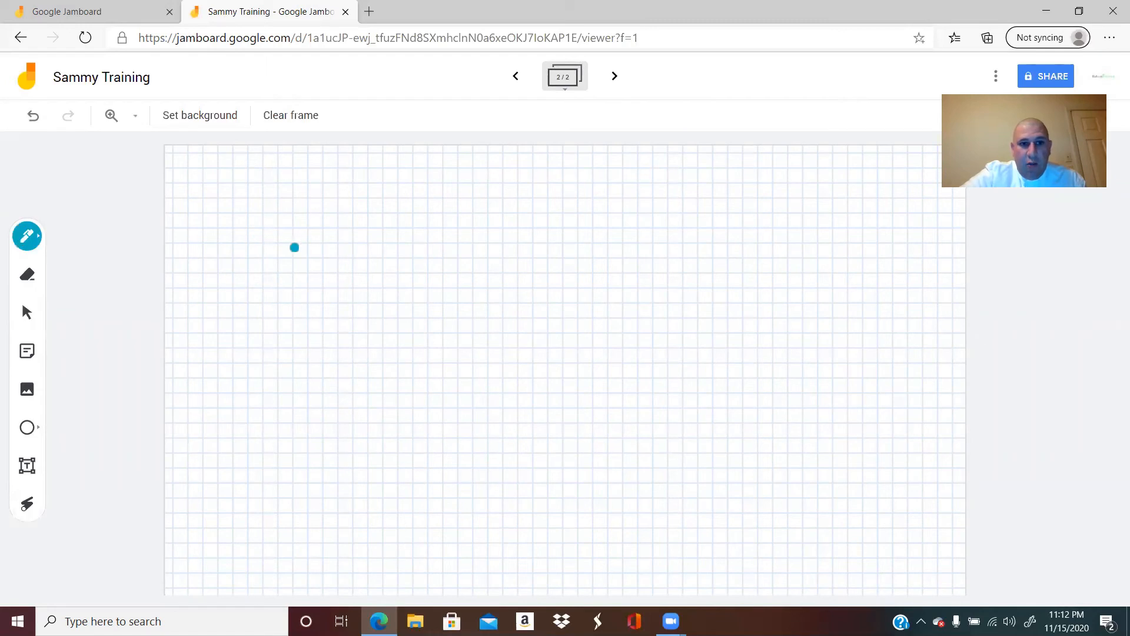
pyautogui.moveTo(288, 251)
pyautogui.mouseDown()
pyautogui.moveTo(419, 316)
pyautogui.moveTo(549, 301)
pyautogui.mouseUp()
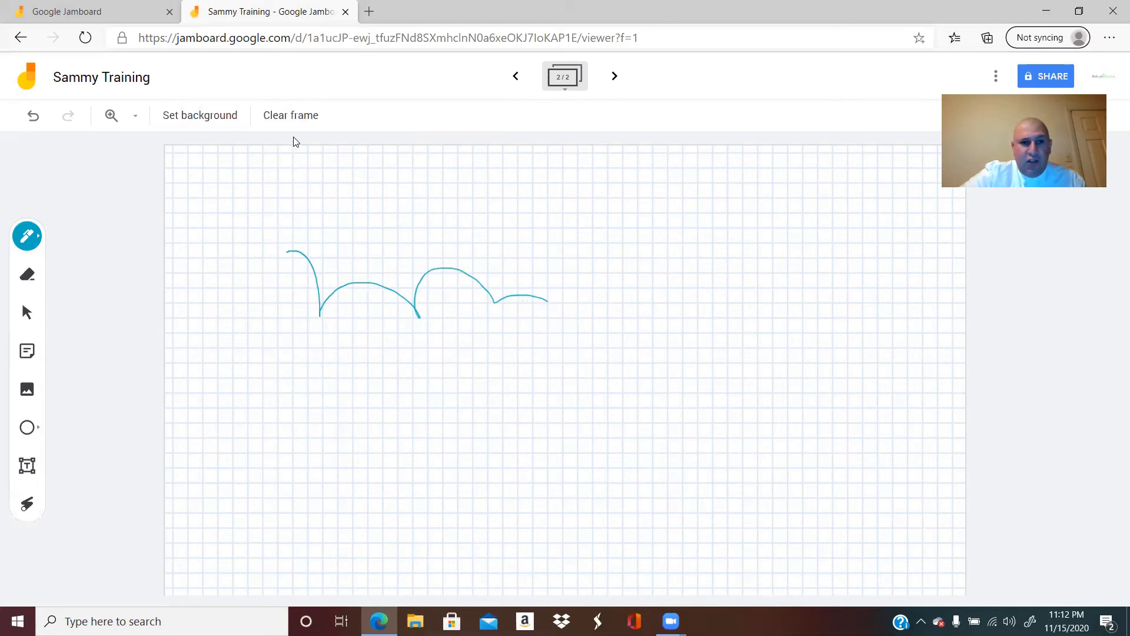
pyautogui.click(288, 118)
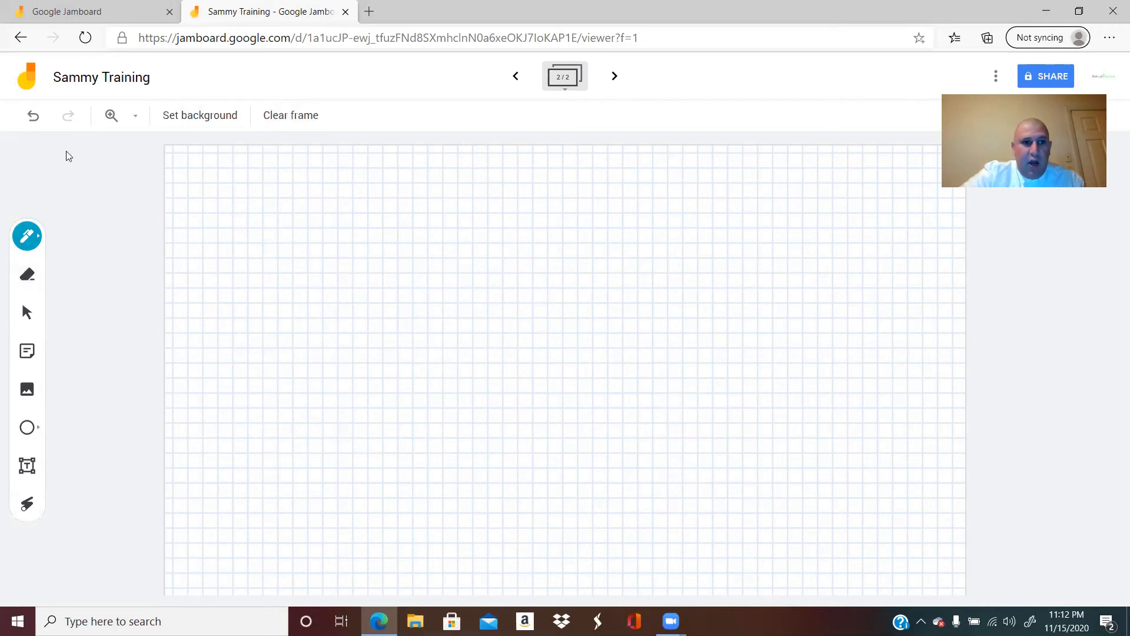
# Step: Undo the clearing of the second frame and redo it
pyautogui.click(34, 119)
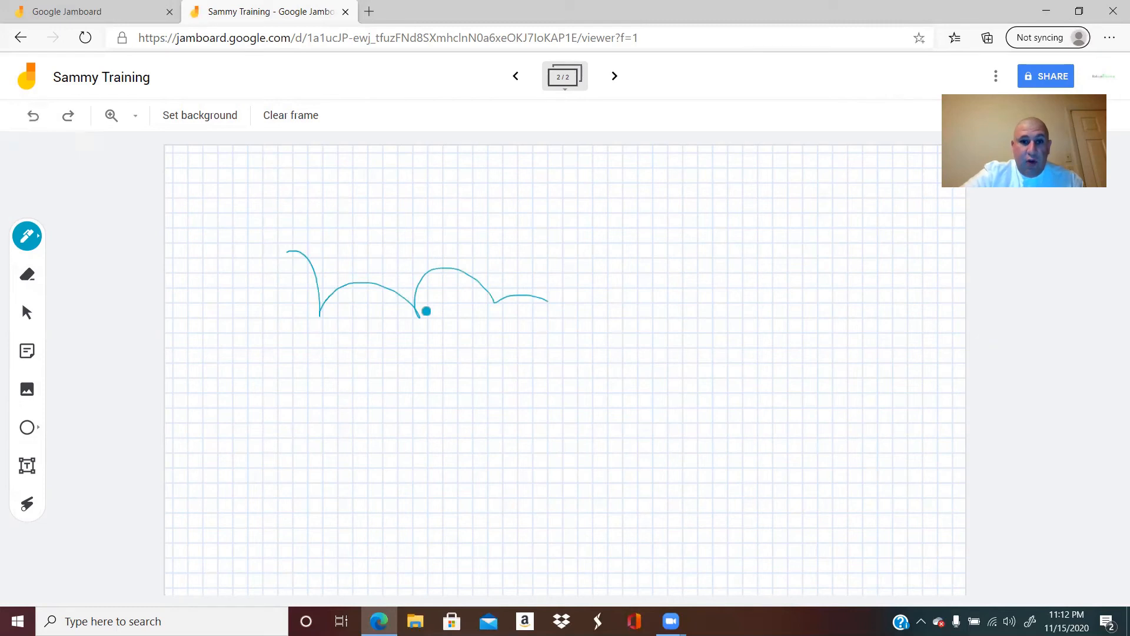
pyautogui.click(70, 118)
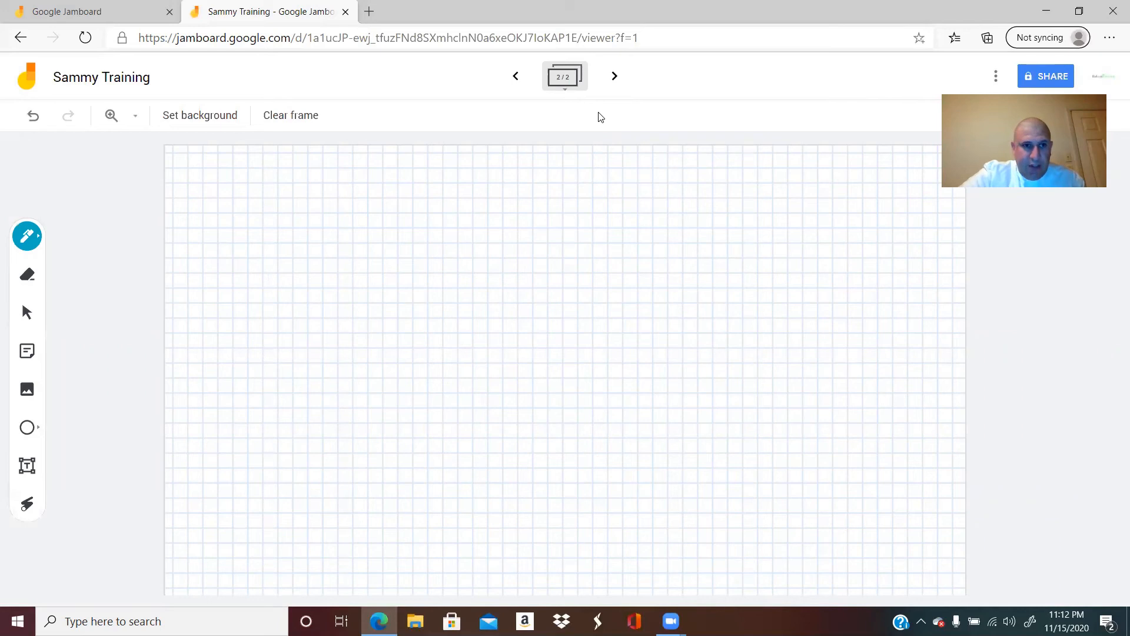
# Step: Create a third frame and set its background to black
pyautogui.click(614, 77)
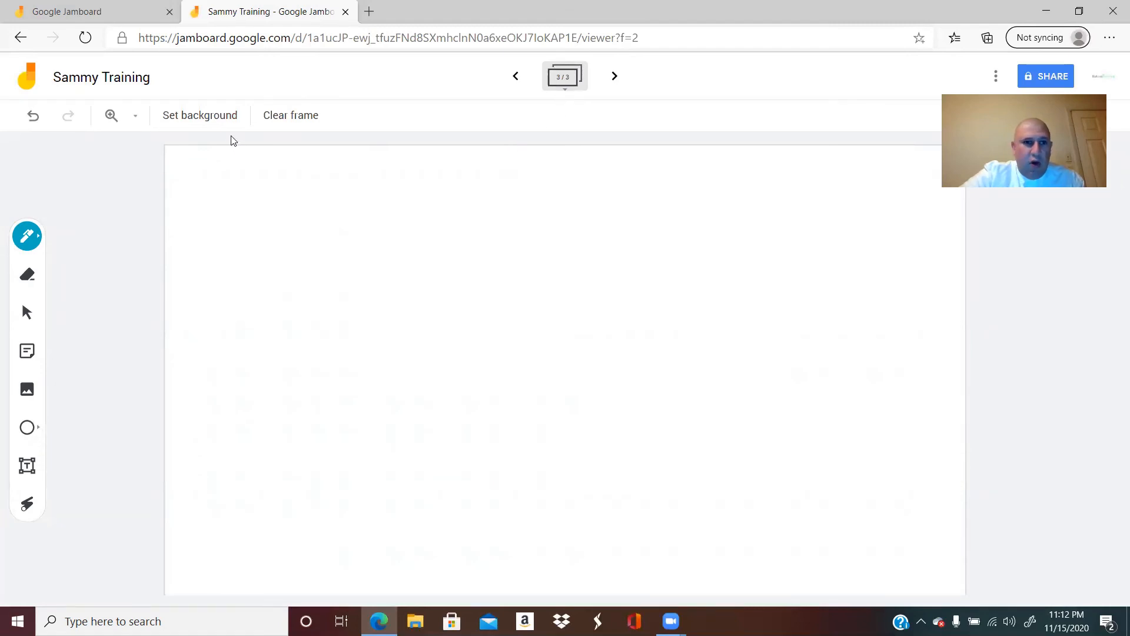
pyautogui.click(221, 122)
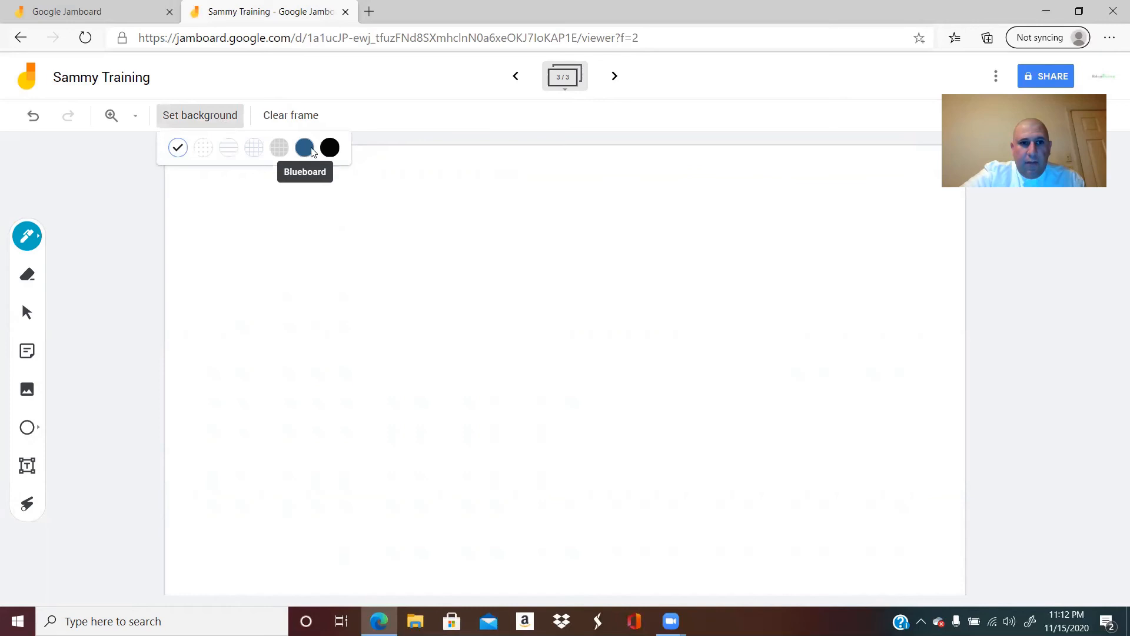
pyautogui.click(329, 148)
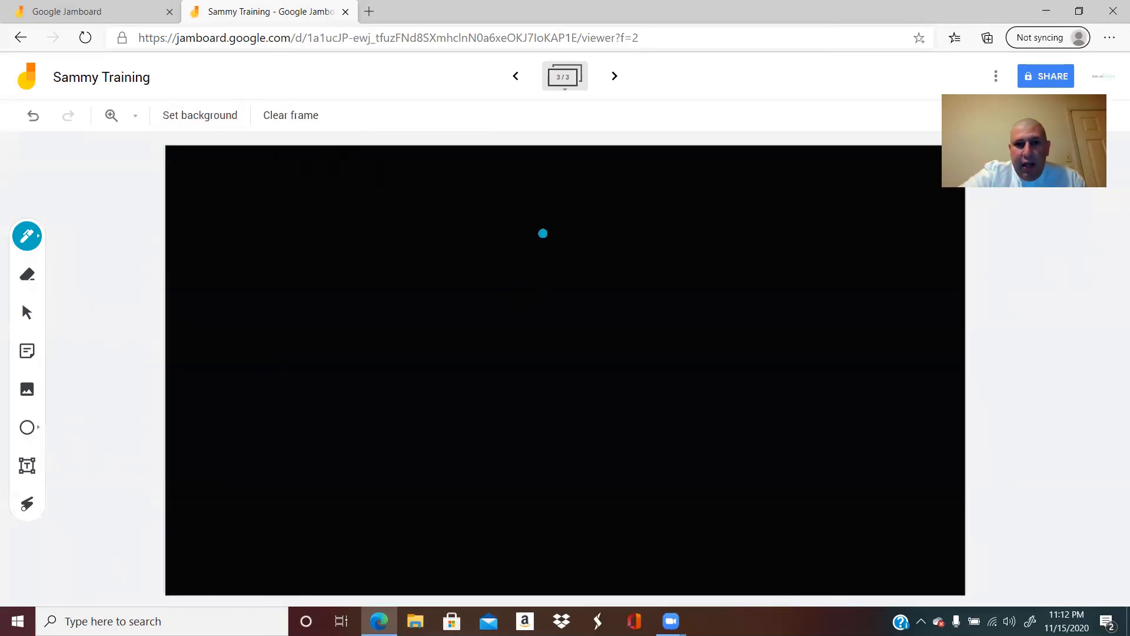
# Step: Expand the frame overview and duplicate the first frame
pyautogui.click(566, 86)
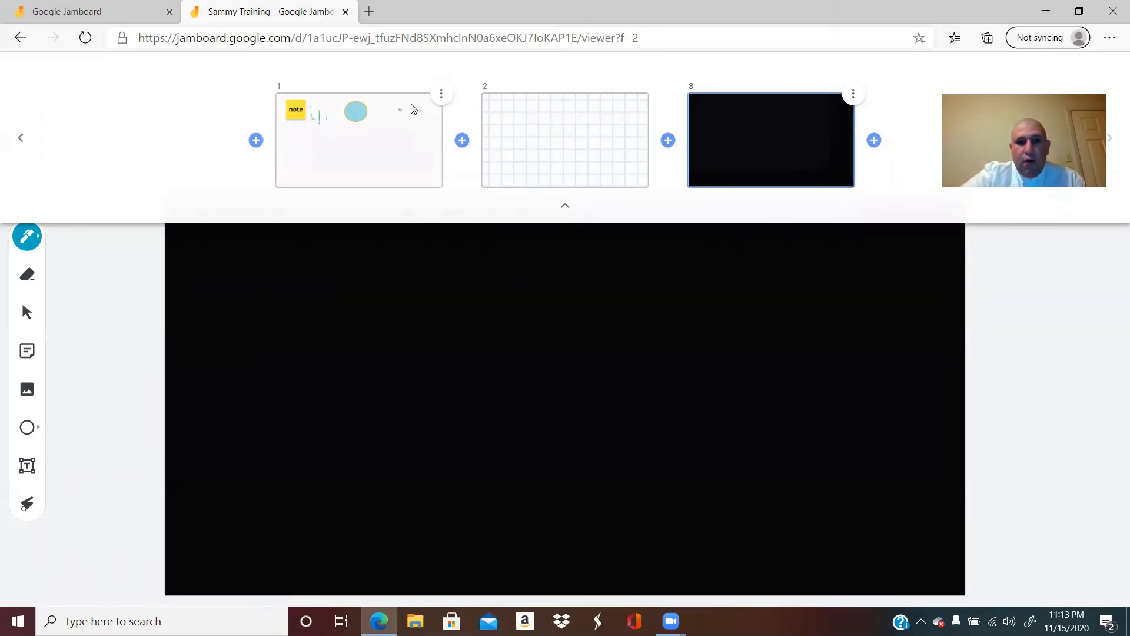
pyautogui.click(443, 96)
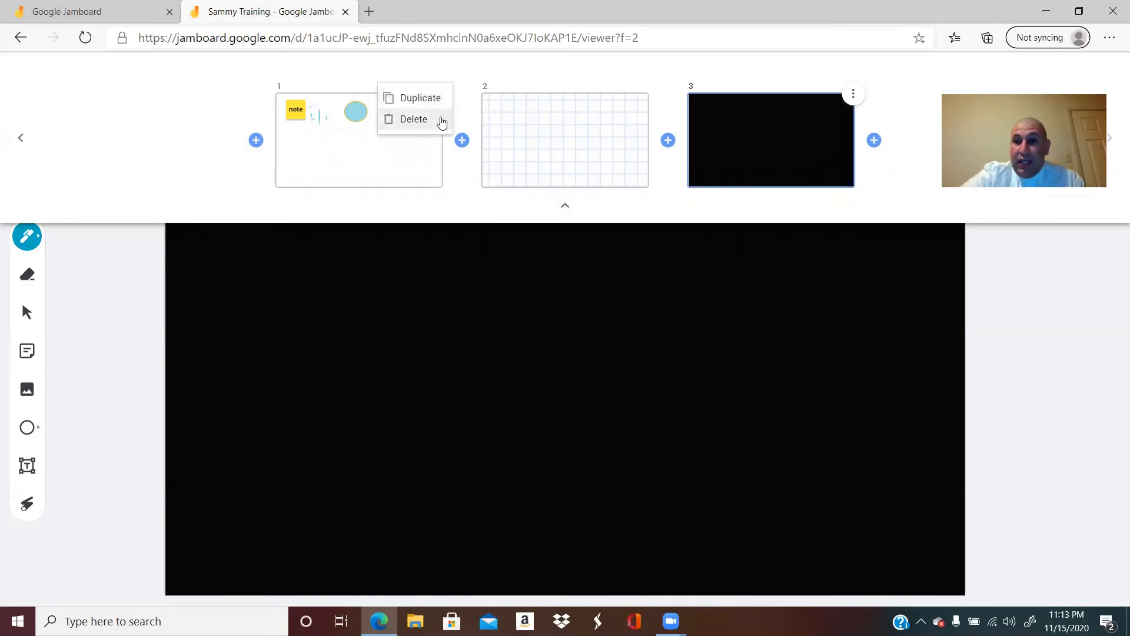
pyautogui.click(432, 101)
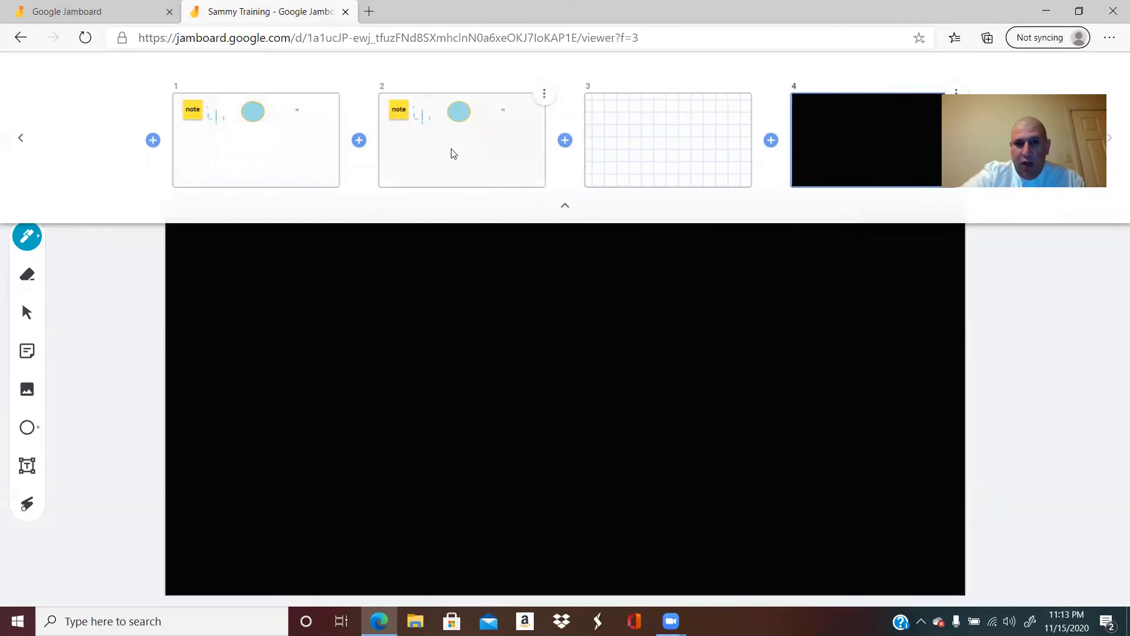
# Step: Delete the duplicate second frame, move the black frame to the first position, and collapse the frame overview
pyautogui.click(544, 97)
pyautogui.click(532, 122)
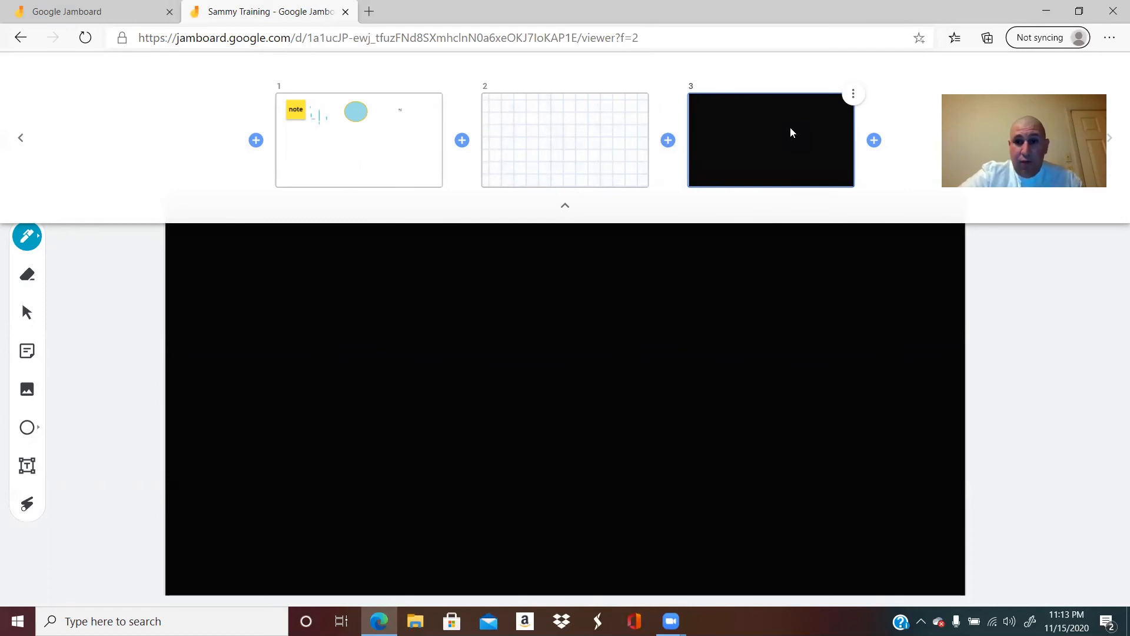
pyautogui.moveTo(790, 133); pyautogui.dragTo(230, 140)
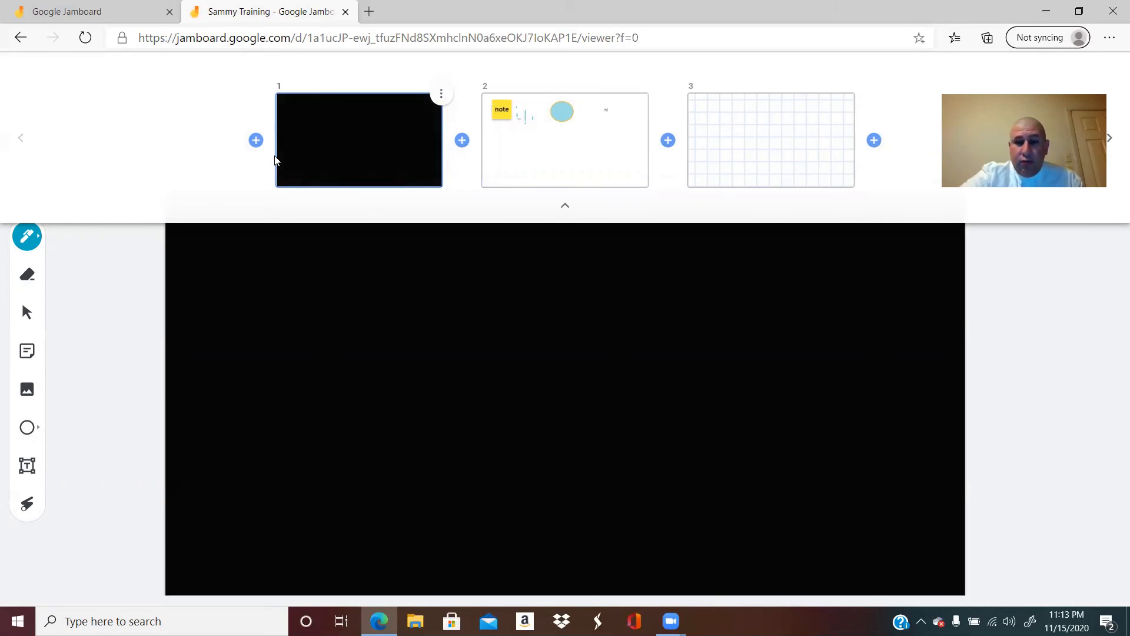
pyautogui.click(565, 211)
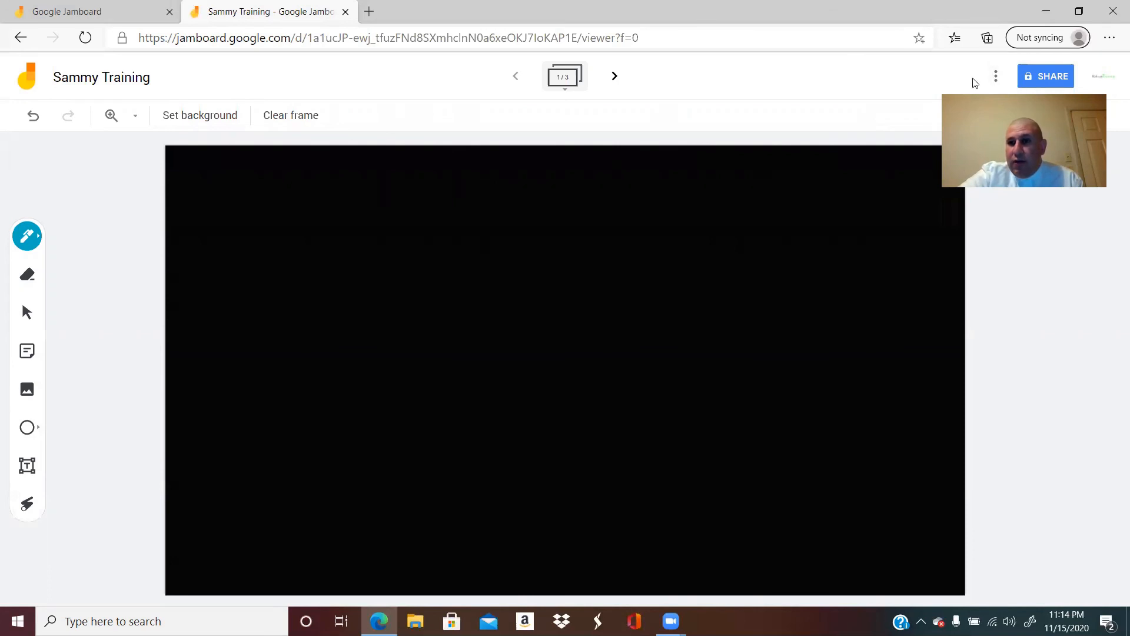
# Step: Download the Sammy Training jam as a PDF, and repeat the download
pyautogui.click(992, 82)
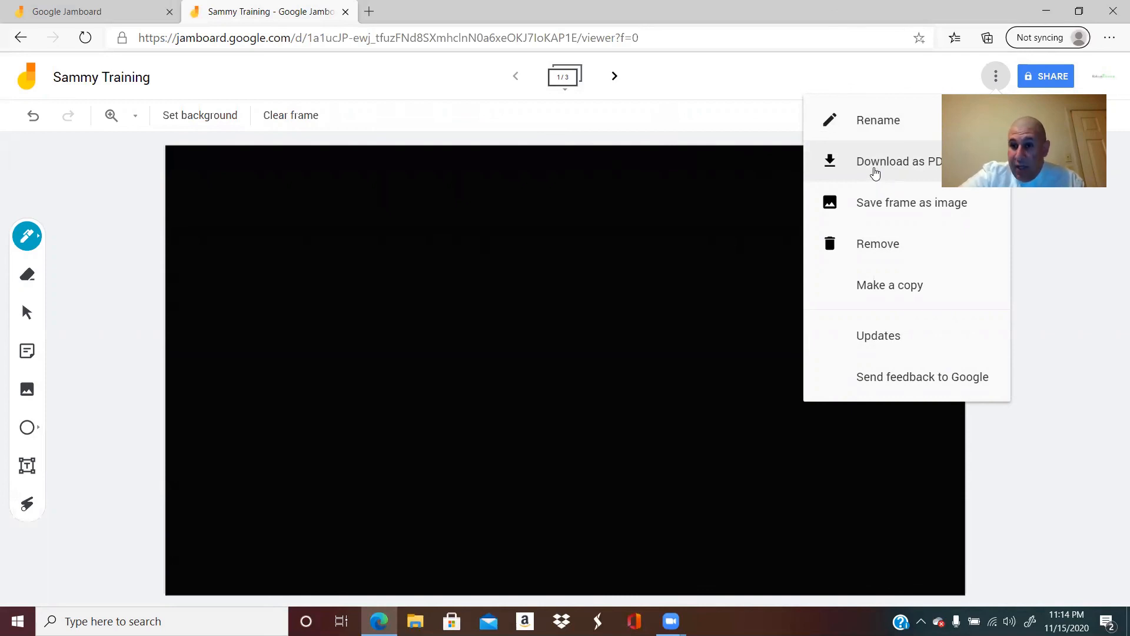
pyautogui.click(873, 166)
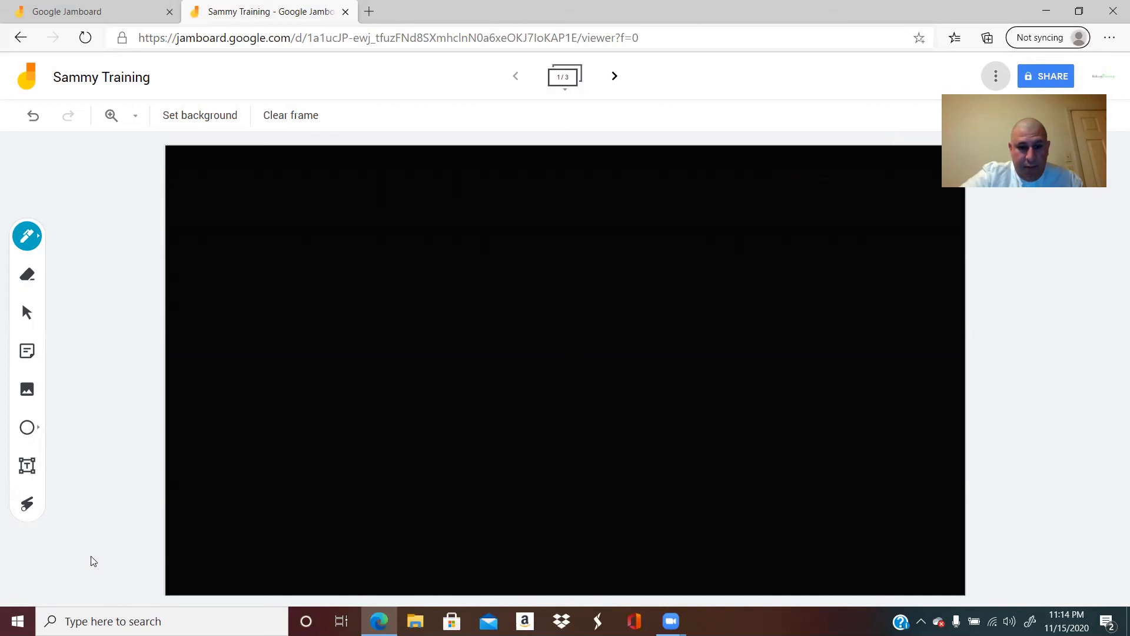
pyautogui.click(996, 78)
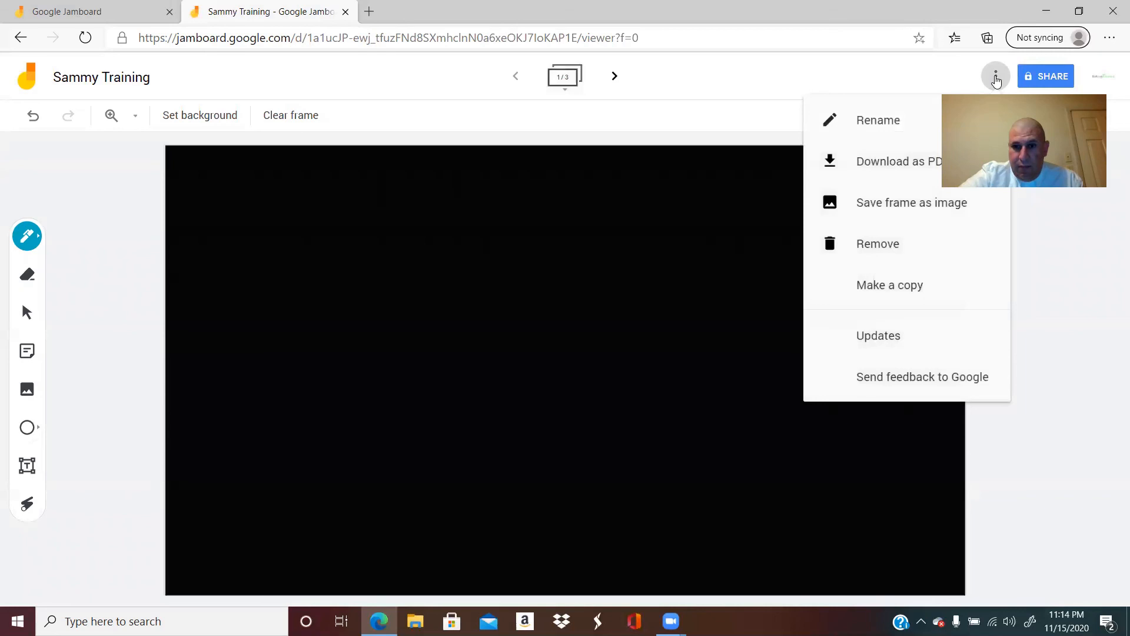
pyautogui.click(997, 81)
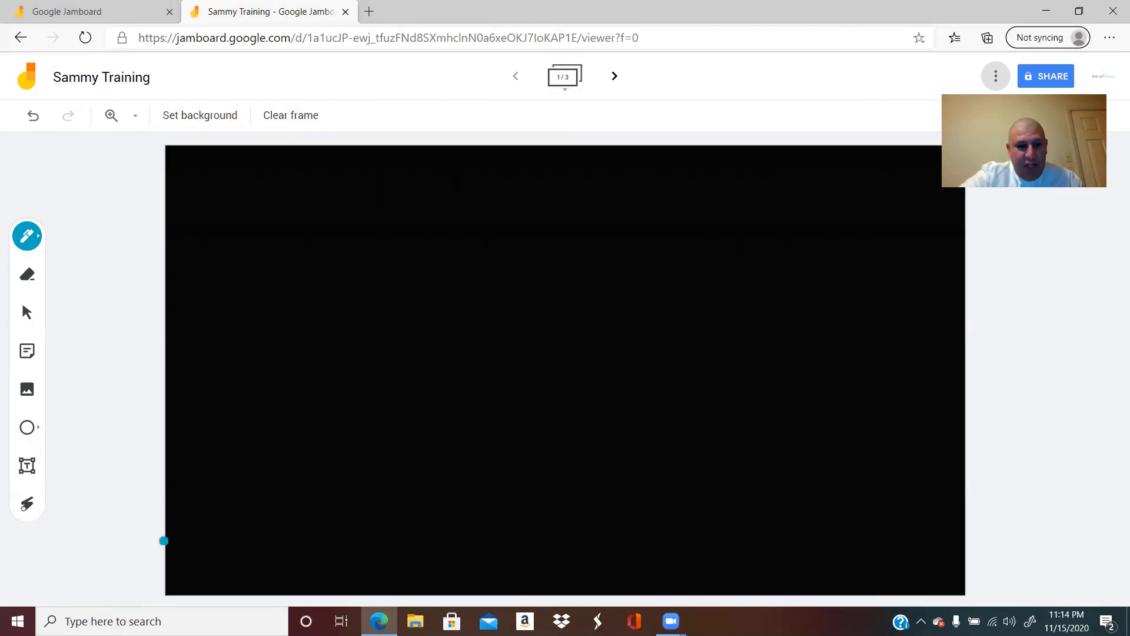
pyautogui.click(997, 77)
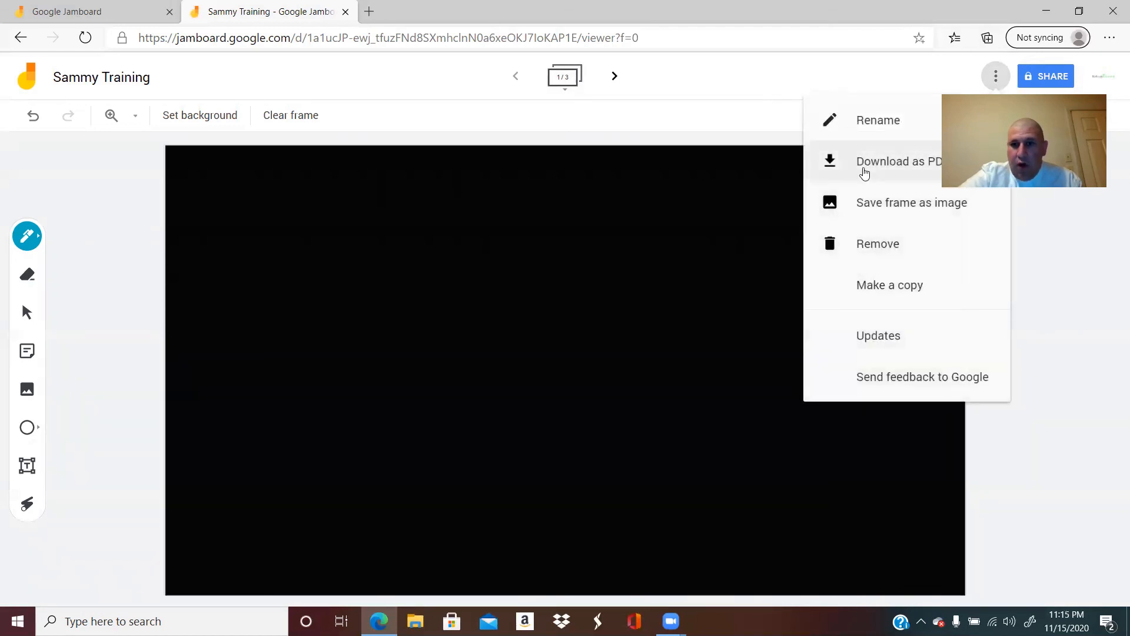
pyautogui.click(864, 165)
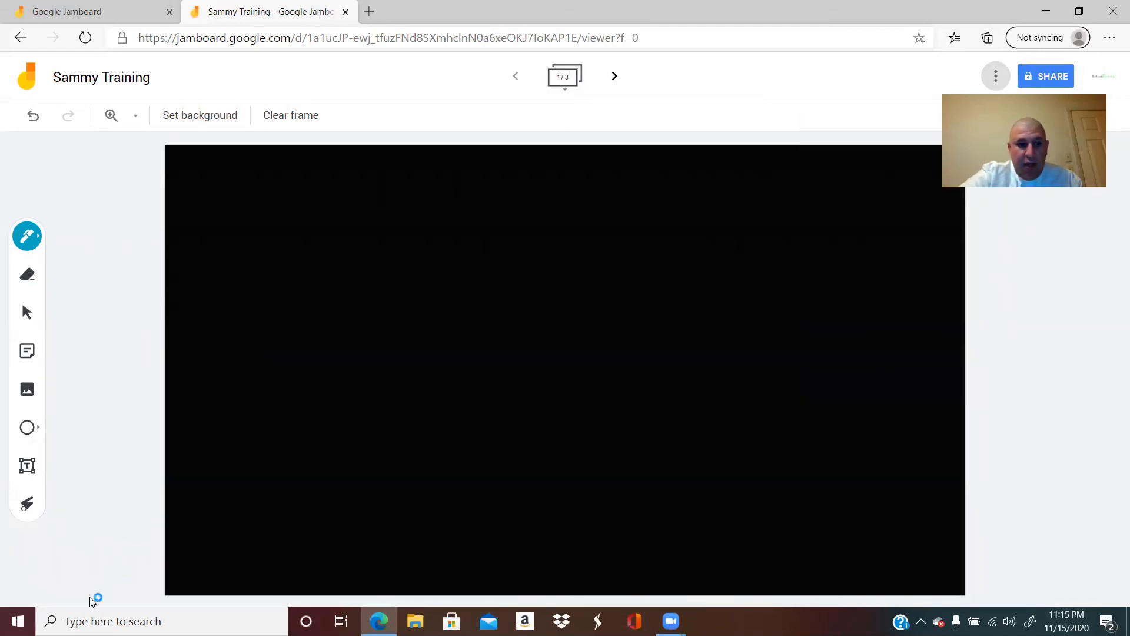